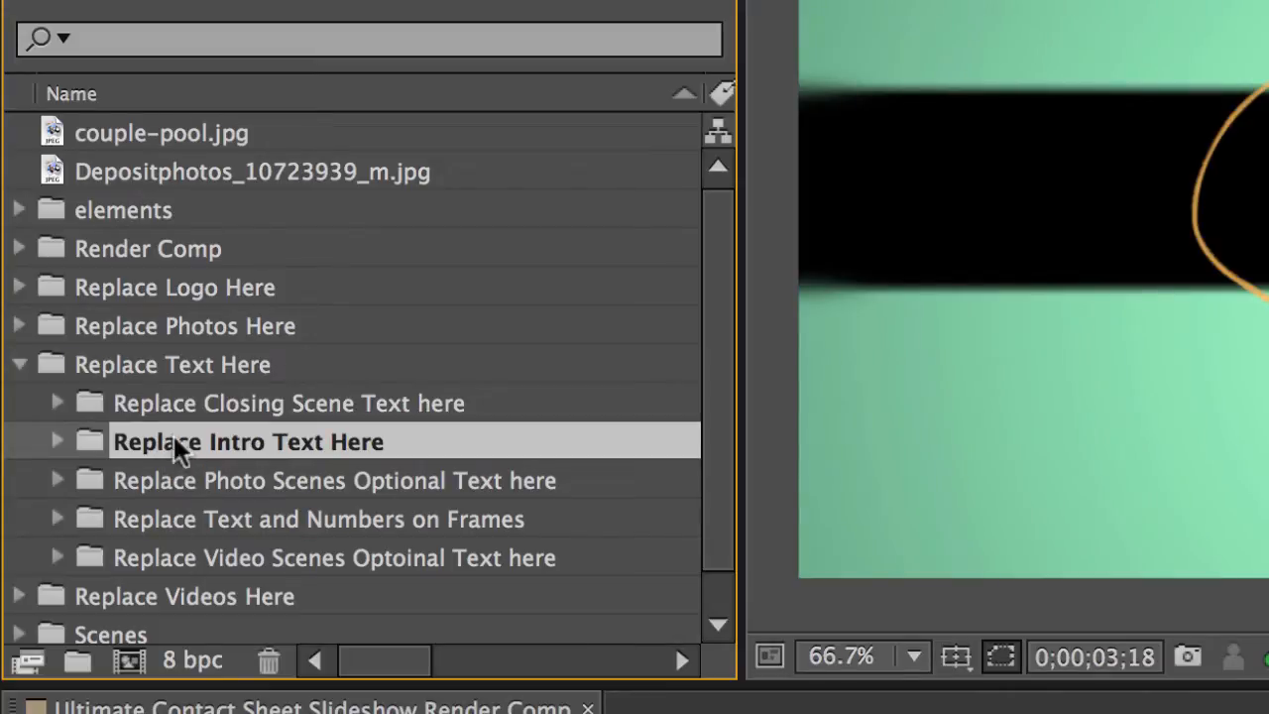
# Find Replace Intro Scene Text 01 in the Replace Intro Text Here folder and view the intro title in the render comp at 0;00;01;20.
pyautogui.click(58, 441)
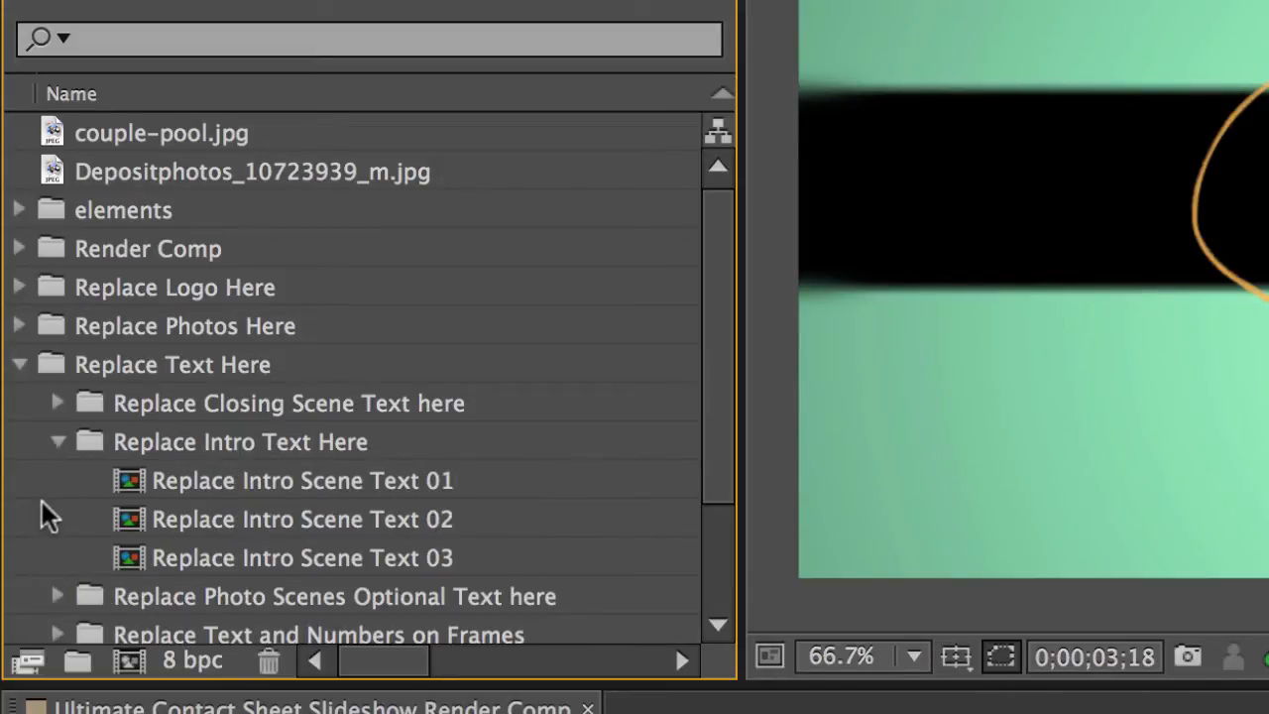
pyautogui.click(188, 493)
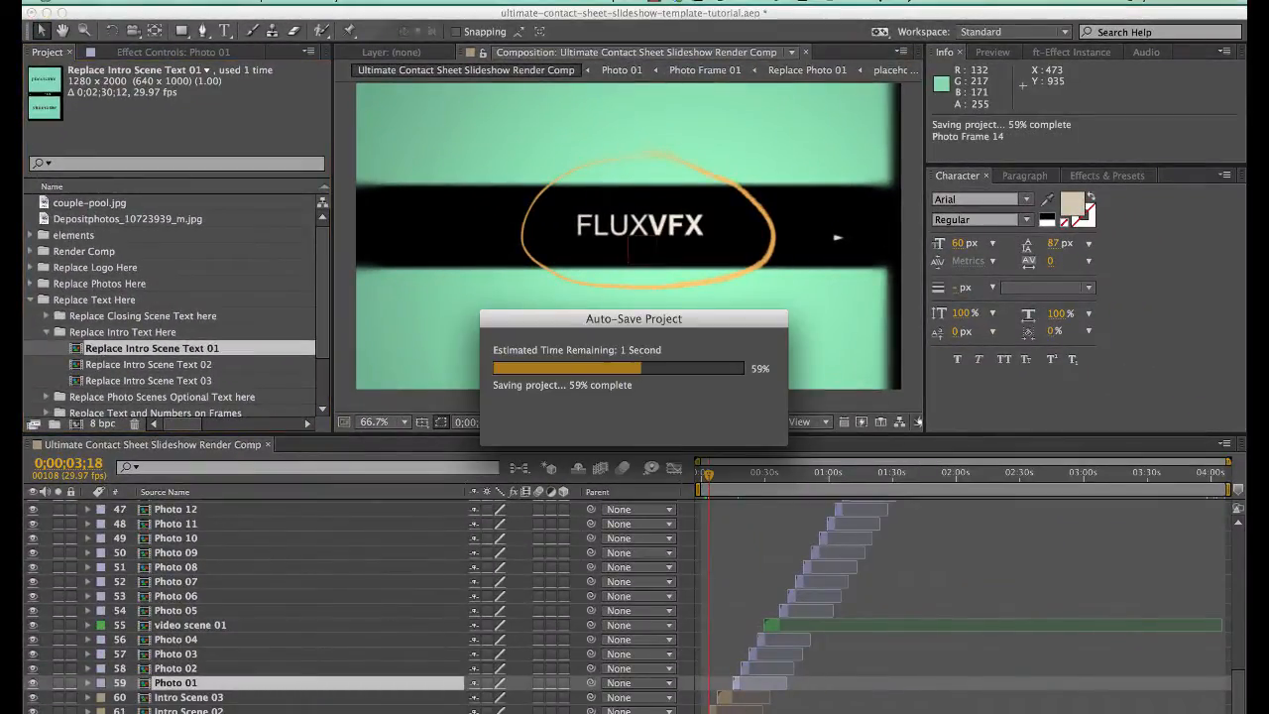
pyautogui.moveTo(1228, 461); pyautogui.dragTo(851, 461)
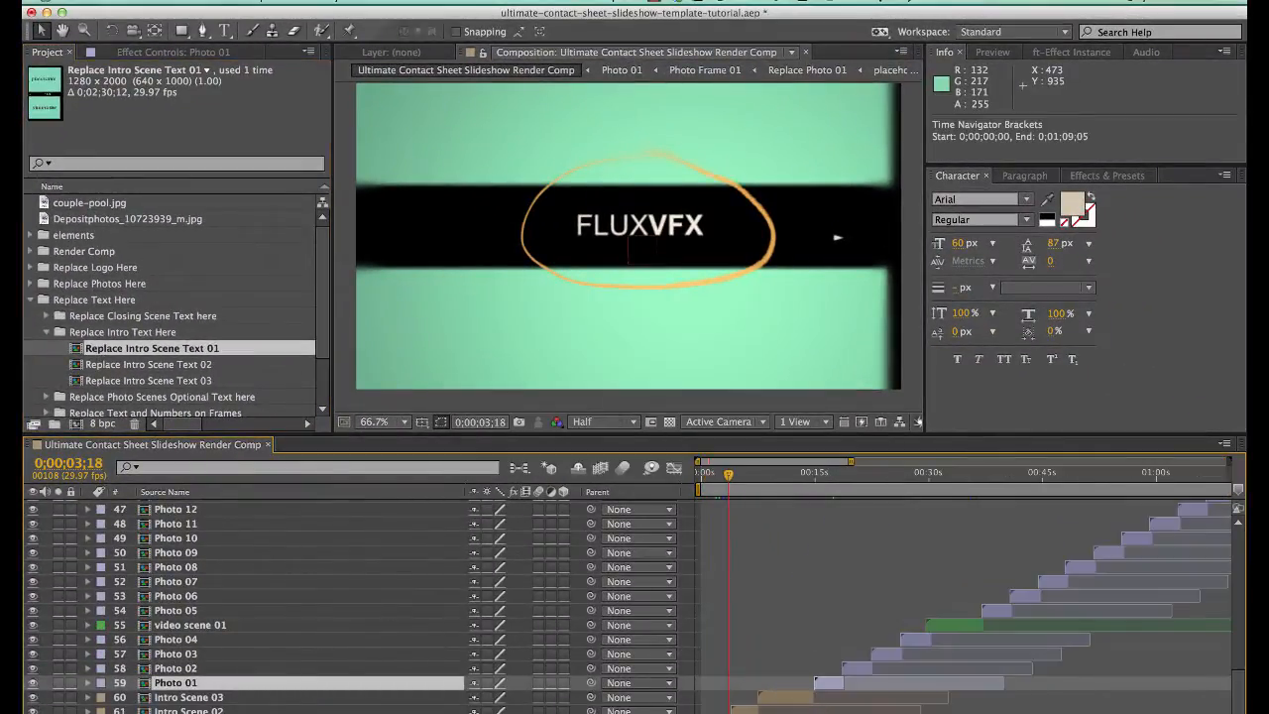
pyautogui.moveTo(740, 476); pyautogui.dragTo(714, 480)
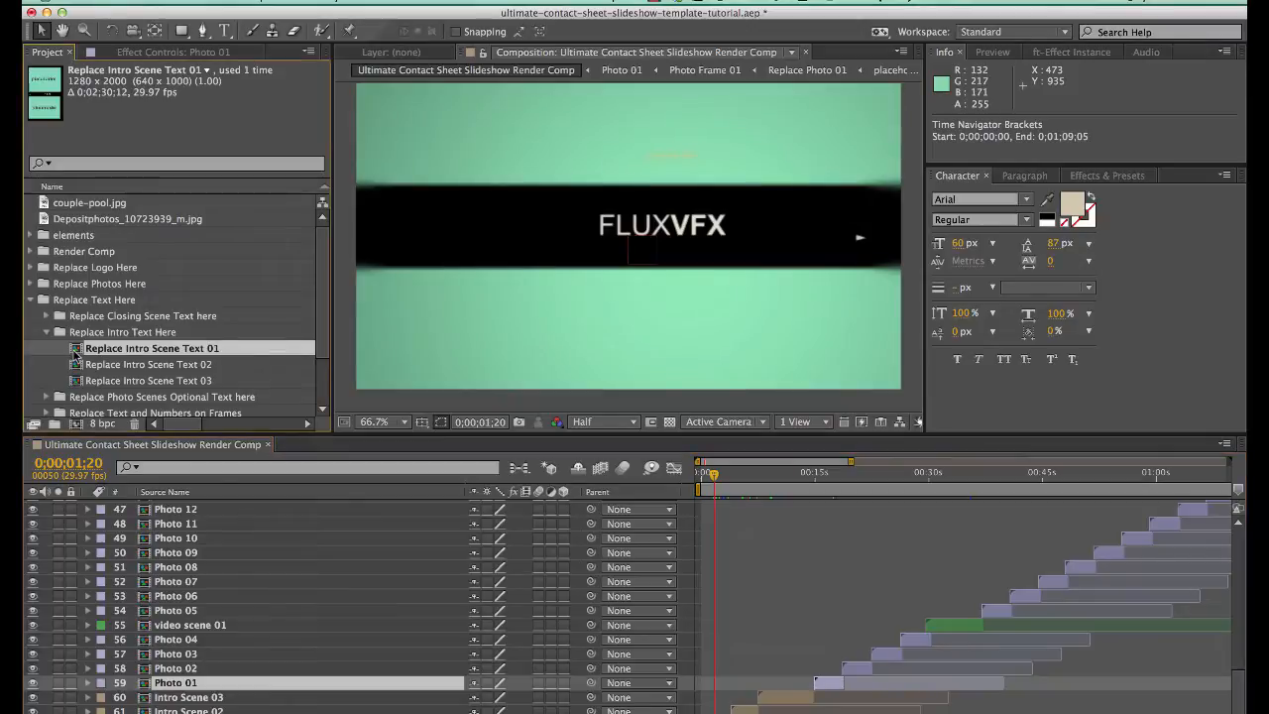
# Open the Replace Intro Scene Text 01 composition and replace its FLUXVFX title with "EDIT TEXT HERE".
pyautogui.doubleClick(74, 354)
pyautogui.click(172, 508)
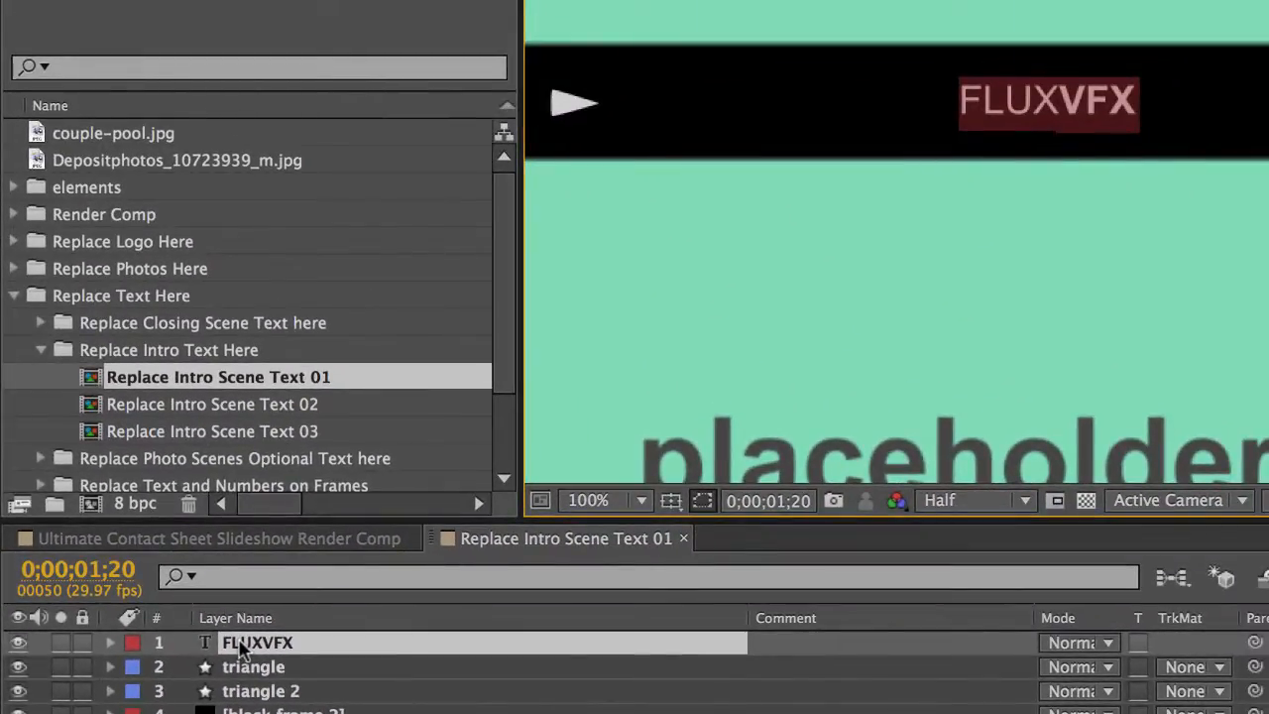
pyautogui.click(525, 710)
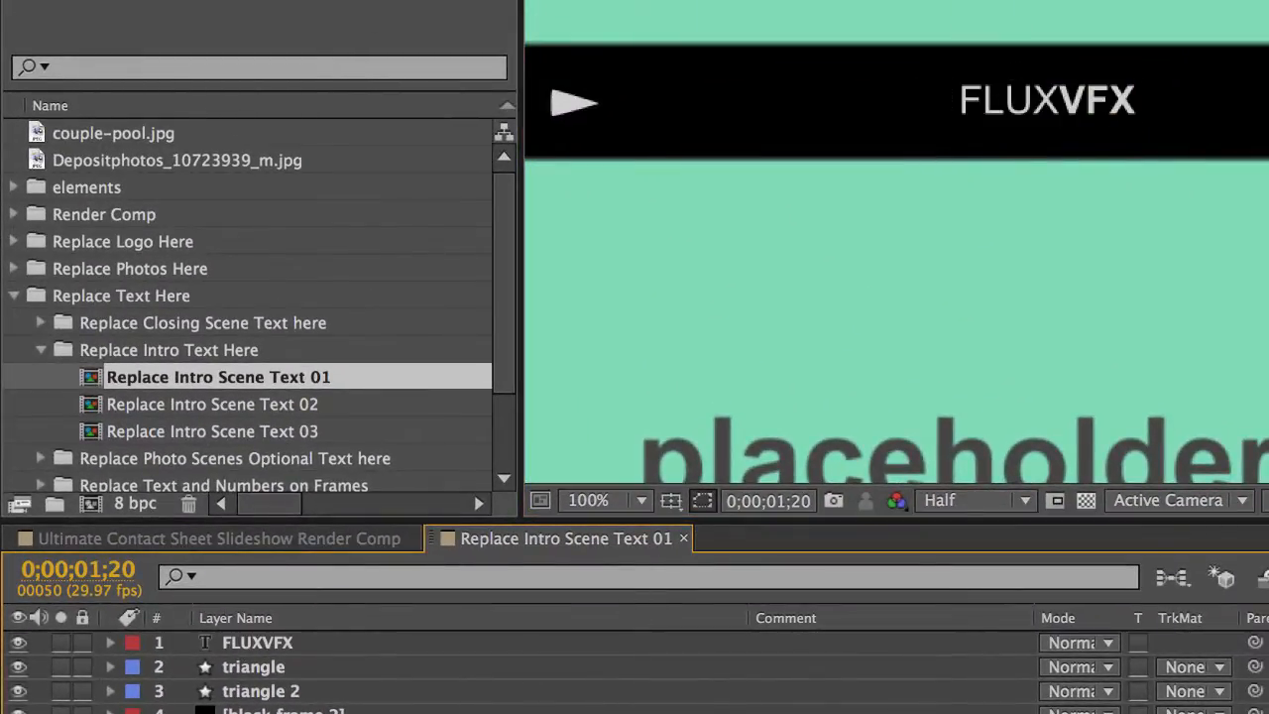
pyautogui.doubleClick(1062, 91)
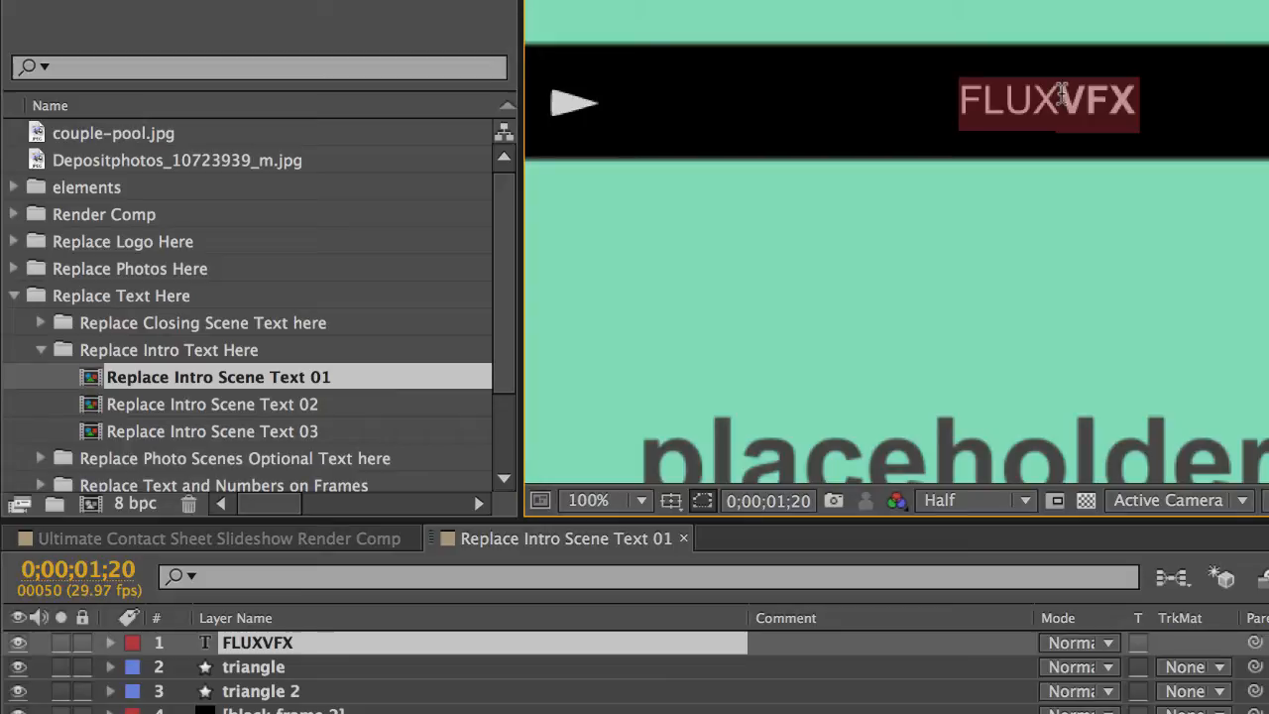
pyautogui.write('edi')
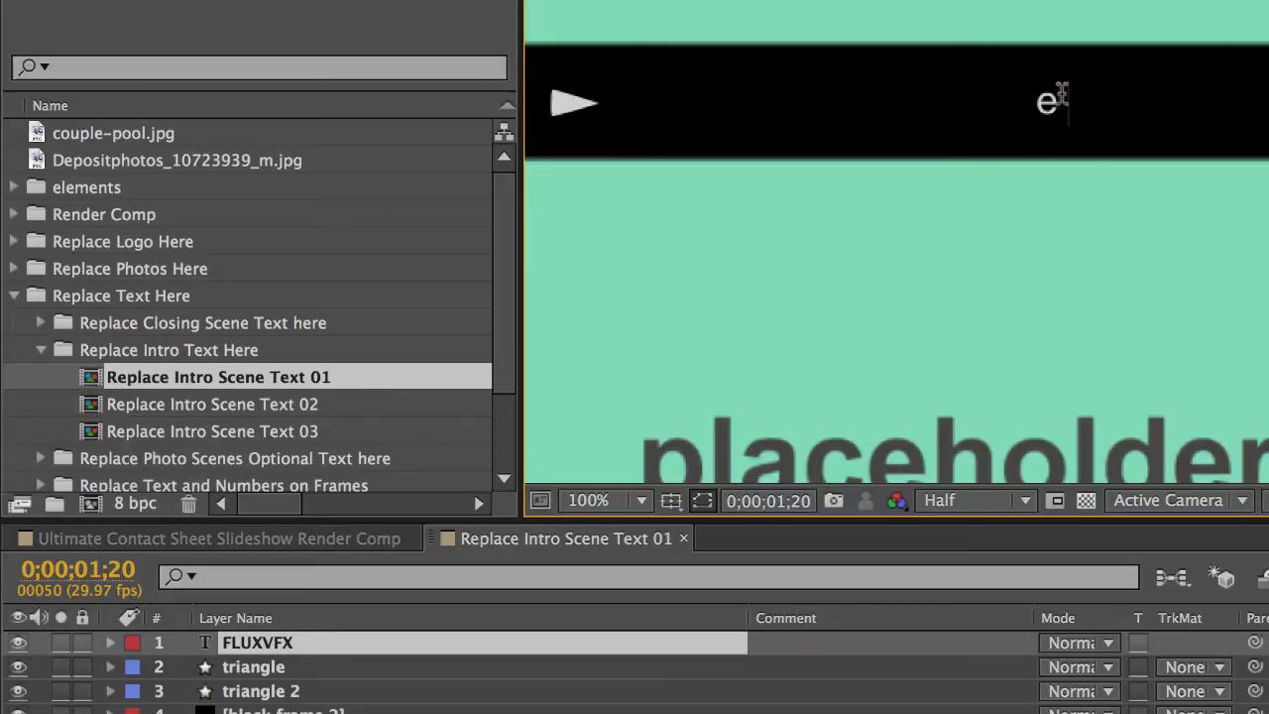
pyautogui.press('BackSpace')
pyautogui.press('BackSpace')
pyautogui.press('BackSpace')
pyautogui.write('EDIT TEXT HERE')
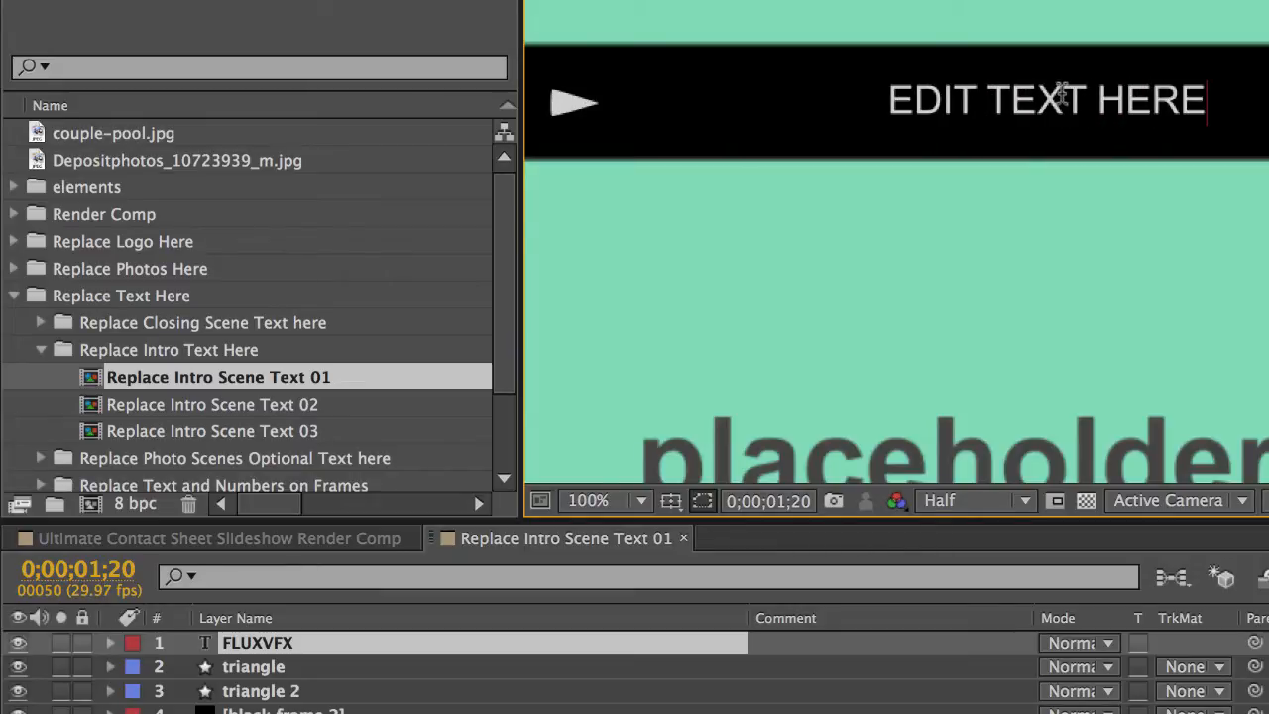
pyautogui.click(476, 706)
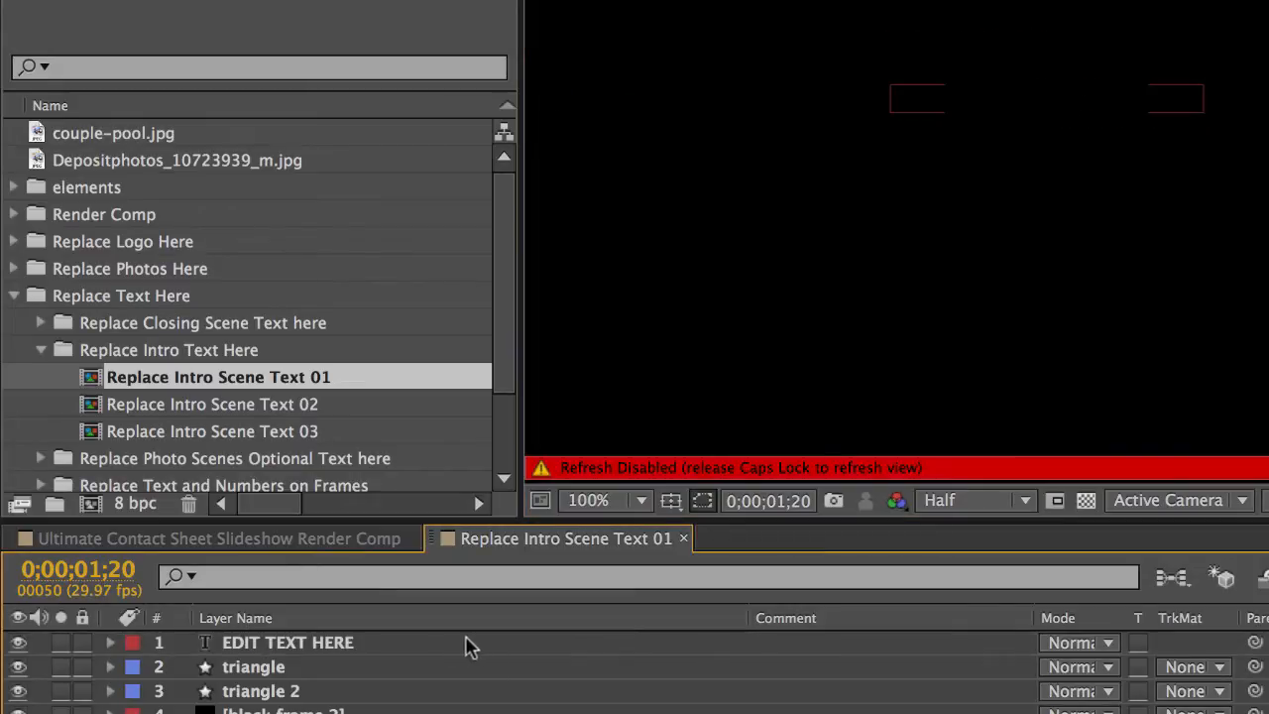
pyautogui.press('capslock')
# Change the font family of the EDIT TEXT HERE layer to Avenir.
pyautogui.click(292, 646)
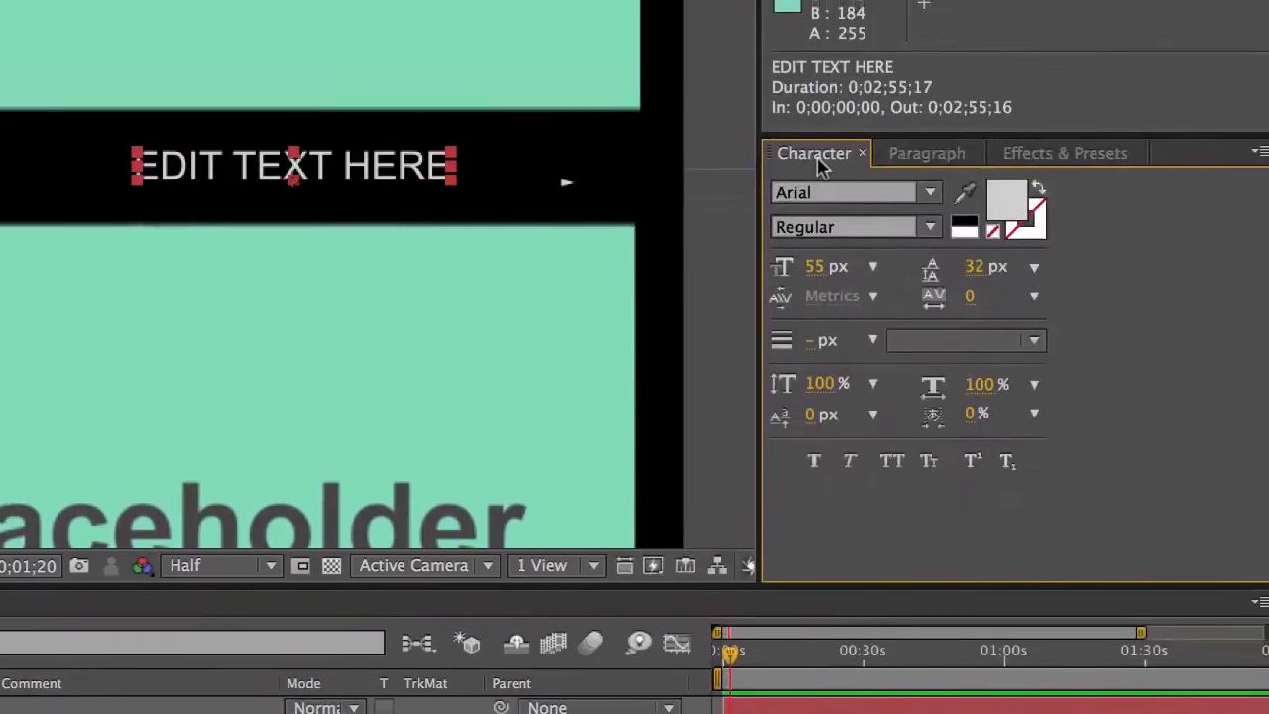
pyautogui.click(922, 196)
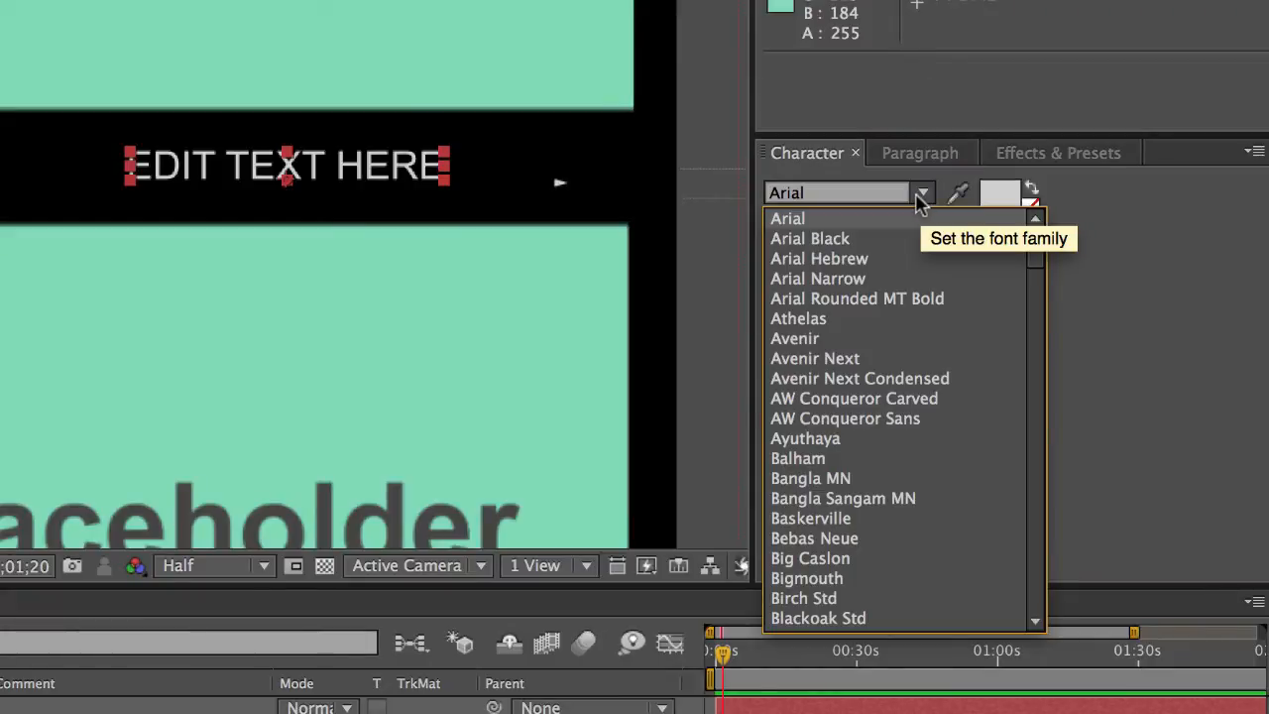
pyautogui.click(828, 193)
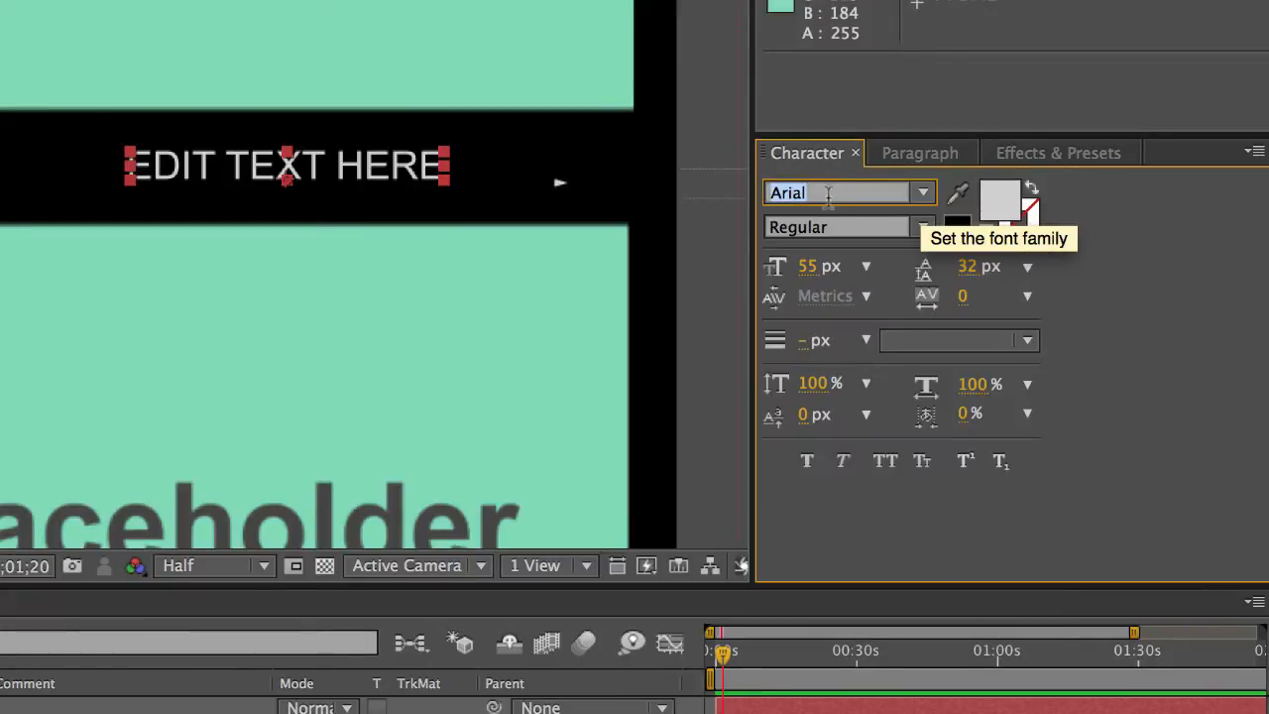
pyautogui.press('Down')
pyautogui.press('Down')
pyautogui.press('Down')
pyautogui.press('Down')
pyautogui.press('Down')
pyautogui.press('Down')
pyautogui.press('Down')
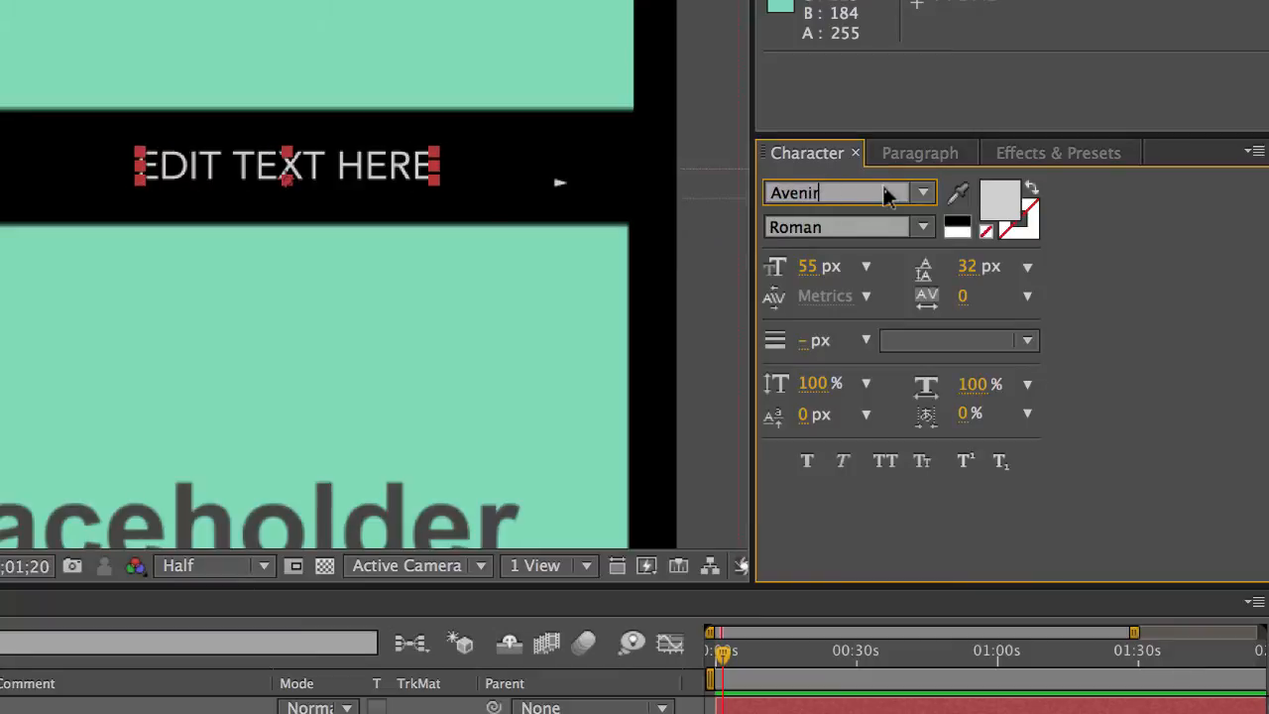
pyautogui.click(923, 192)
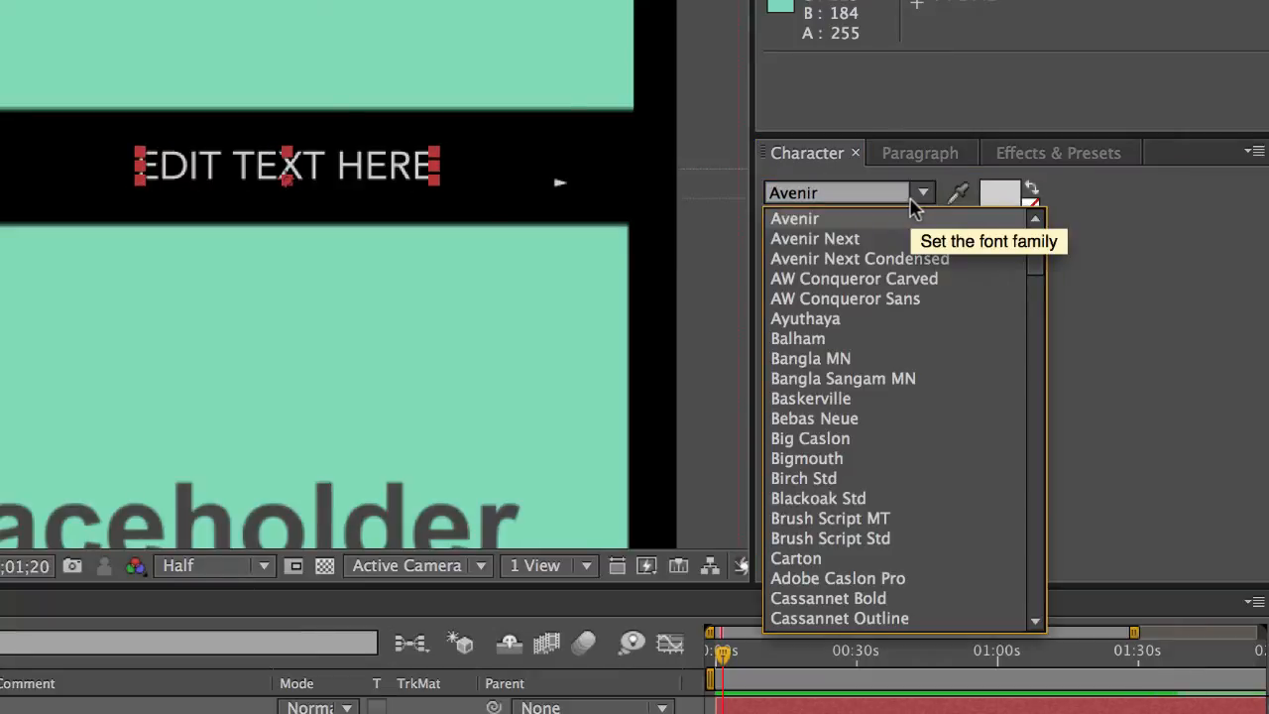
pyautogui.click(1101, 214)
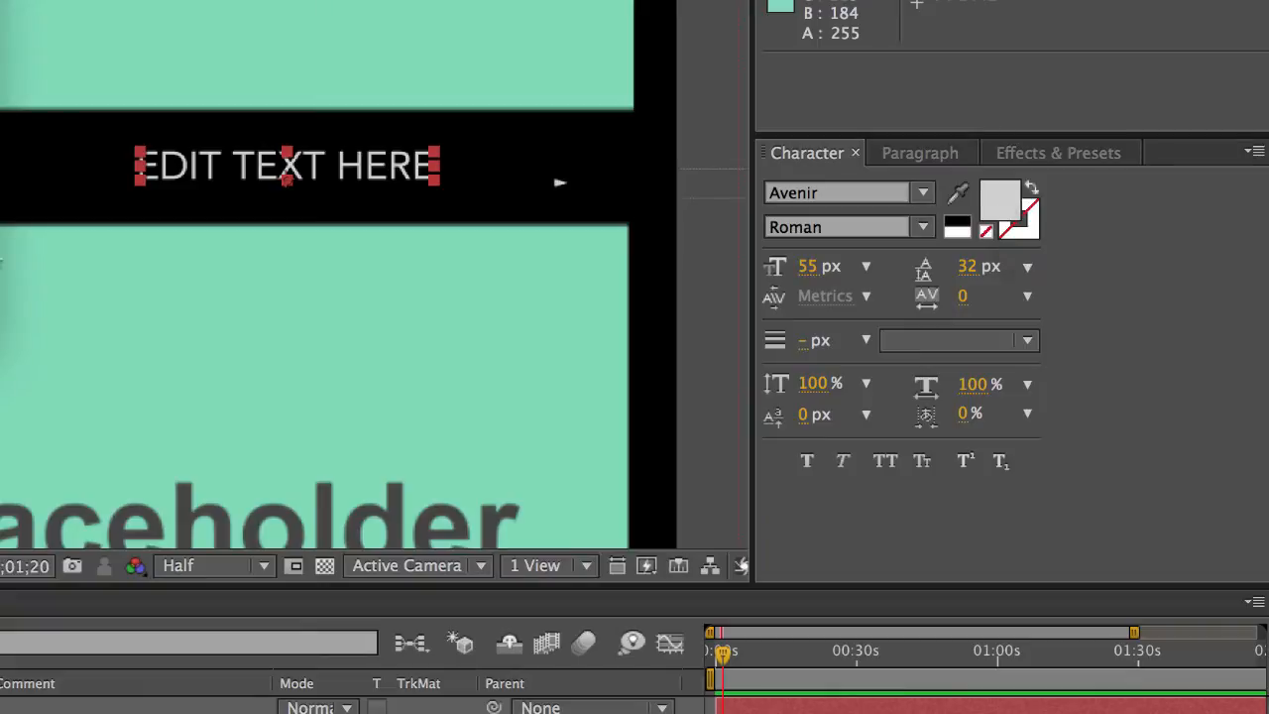
# Set the font size of the EDIT TEXT HERE title to 56 px.
pyautogui.click(1000, 202)
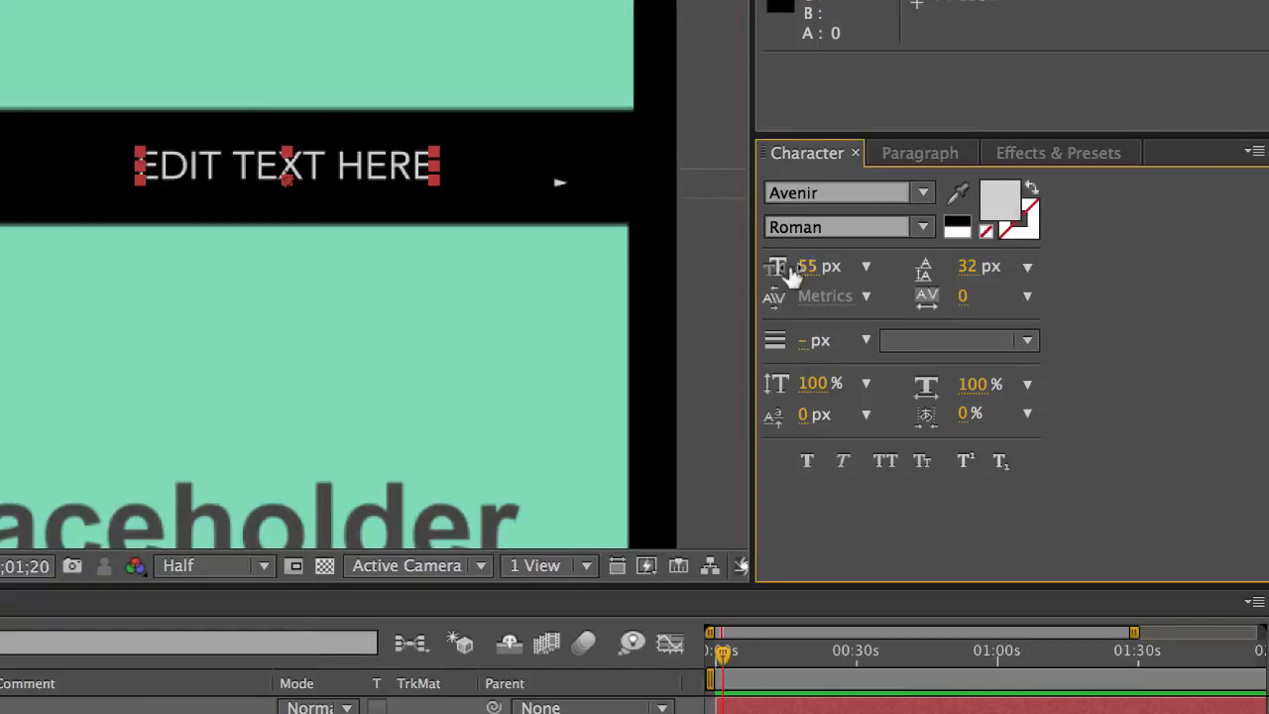
pyautogui.moveTo(809, 266)
pyautogui.mouseDown()
pyautogui.moveTo(783, 267)
pyautogui.moveTo(808, 265)
pyautogui.mouseUp()
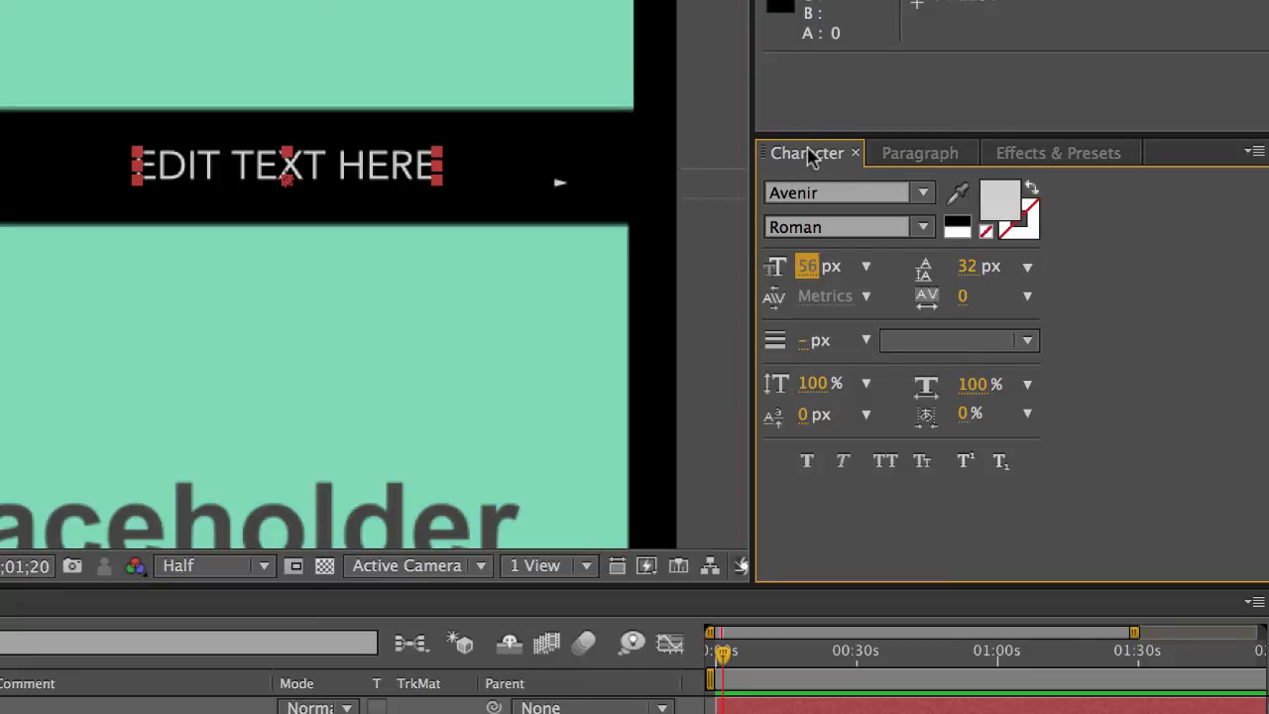
pyautogui.click(734, 712)
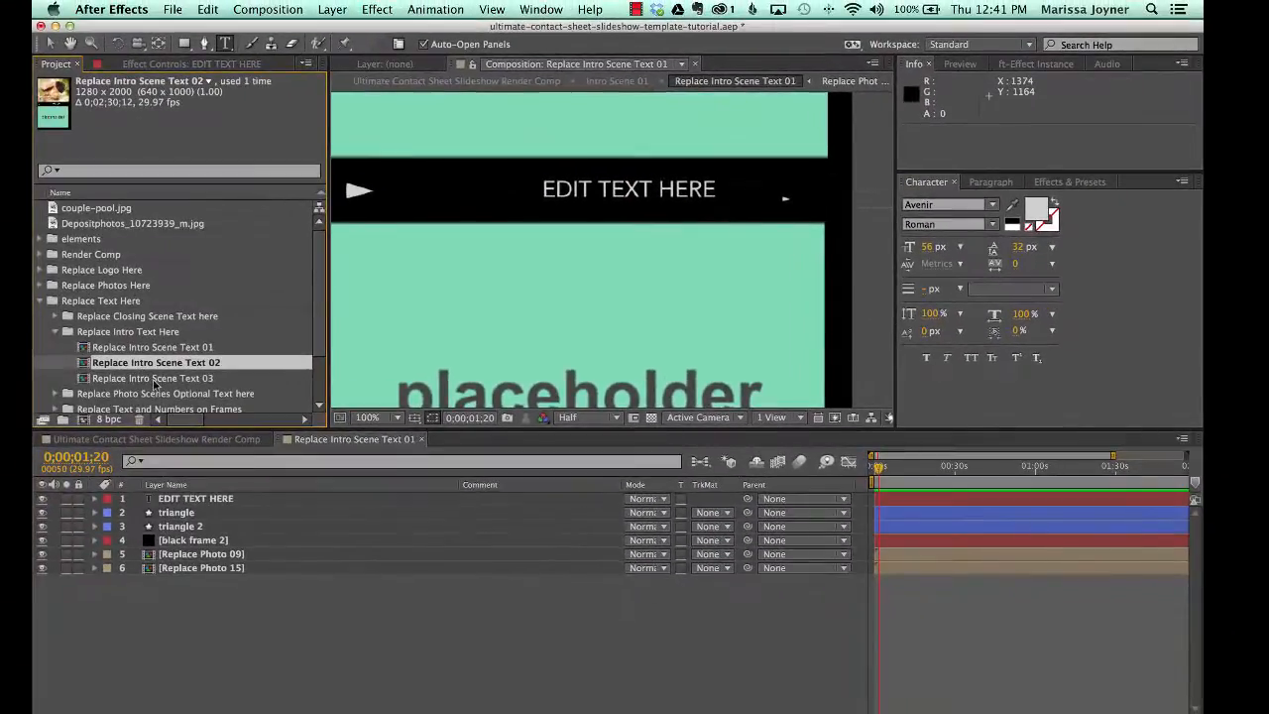
# Return to the Ultimate Contact Sheet Slideshow Render Comp, preview the edited intro title at 0;00;02;04, and collapse the intro text folder.
pyautogui.click(154, 378)
pyautogui.click(208, 440)
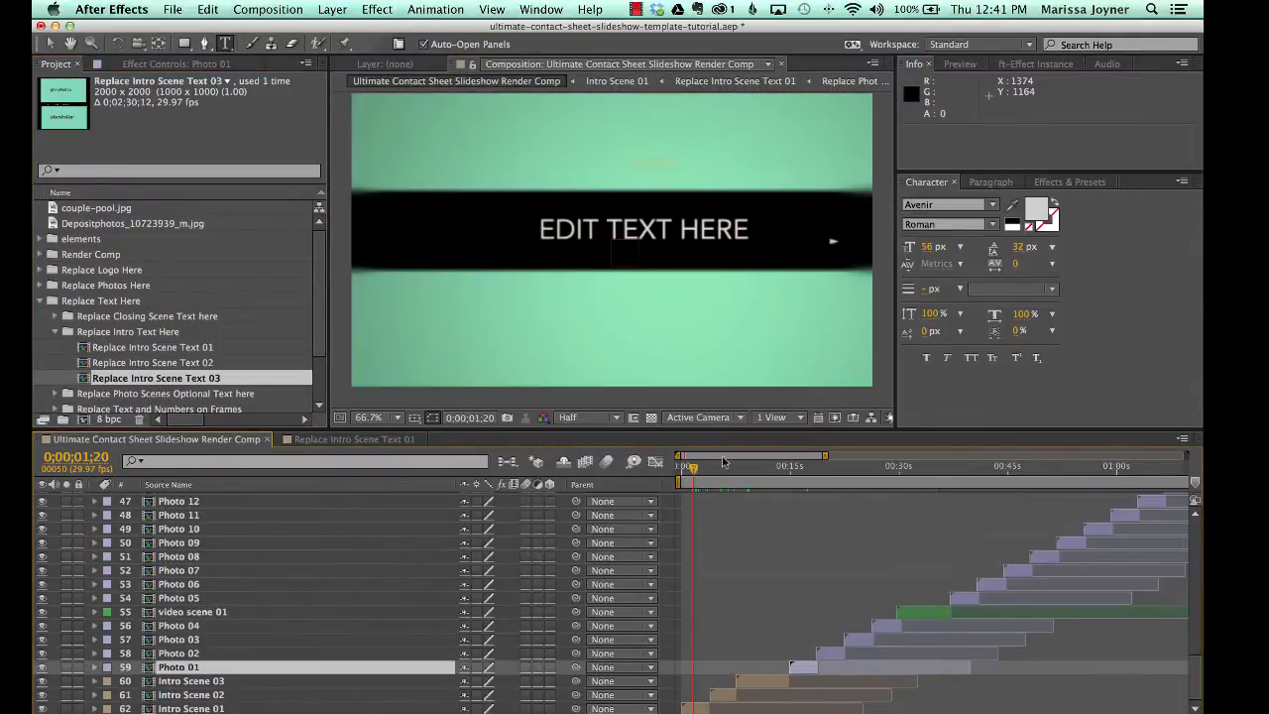
pyautogui.moveTo(717, 473); pyautogui.dragTo(697, 474)
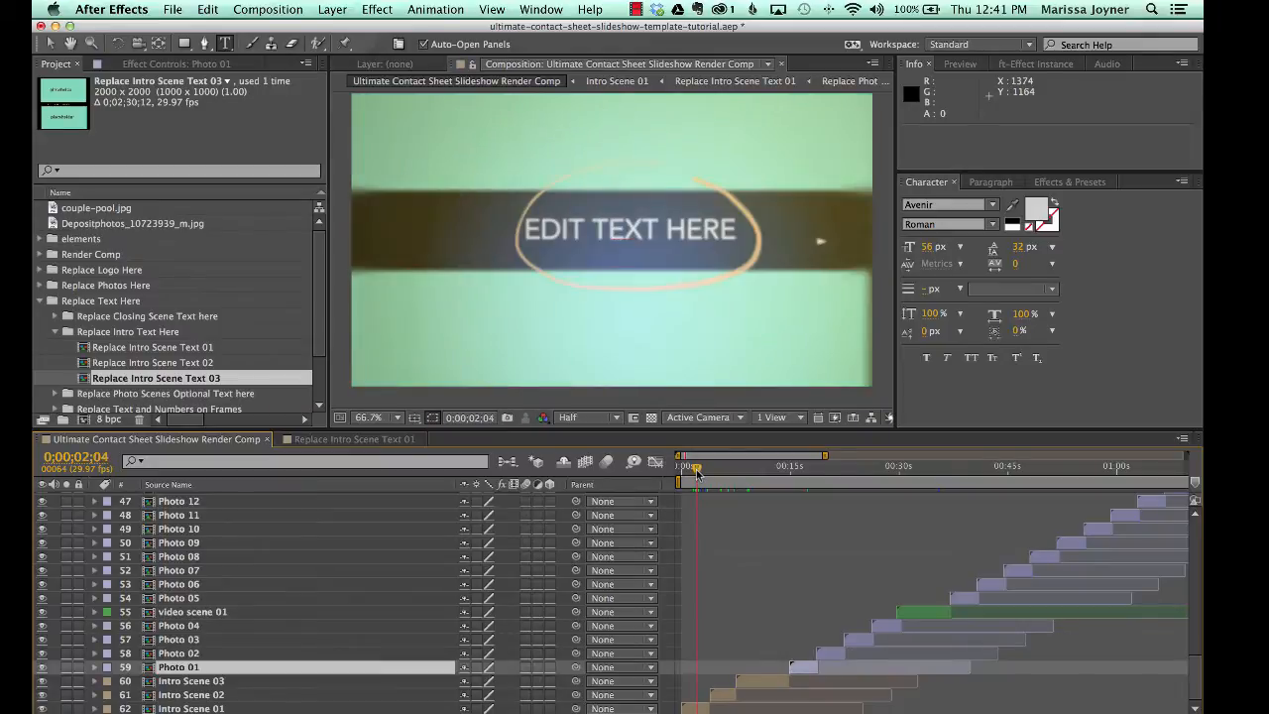
pyautogui.click(55, 332)
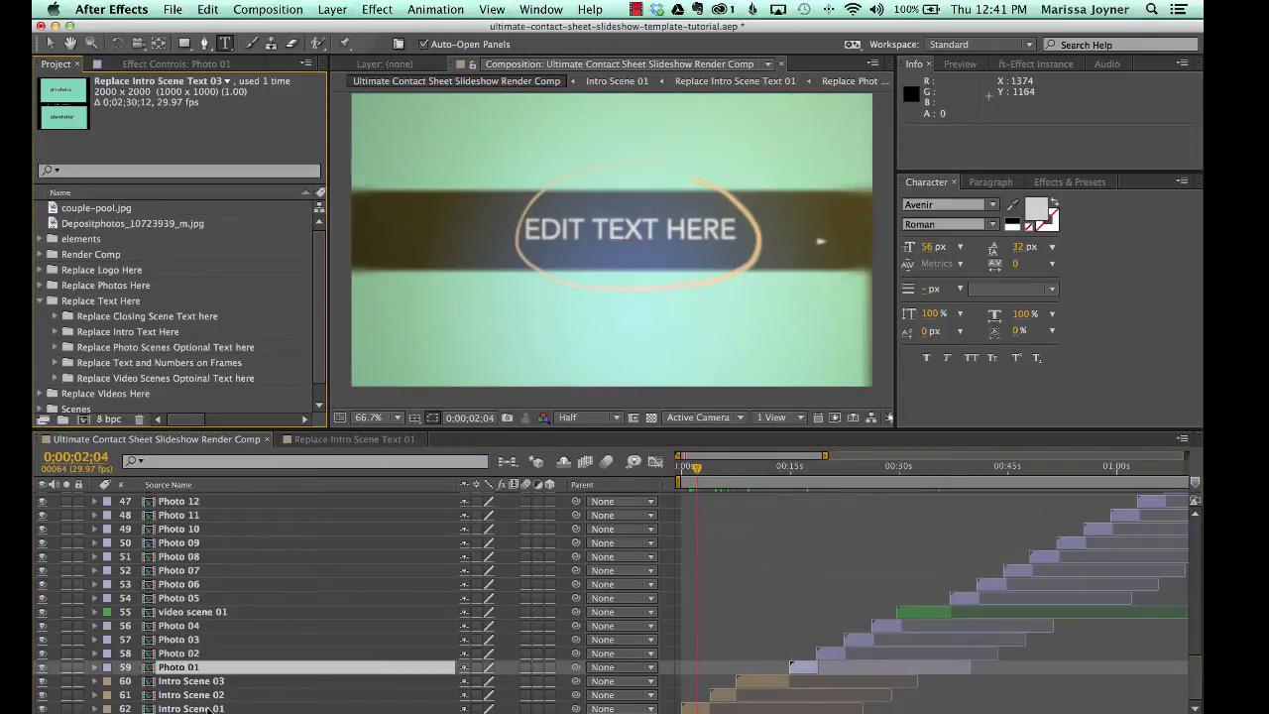
# View the first photo scene at 0;00;16;11 in the render comp and open the Photo 01 composition from the Photo Scenes folder.
pyautogui.click(800, 468)
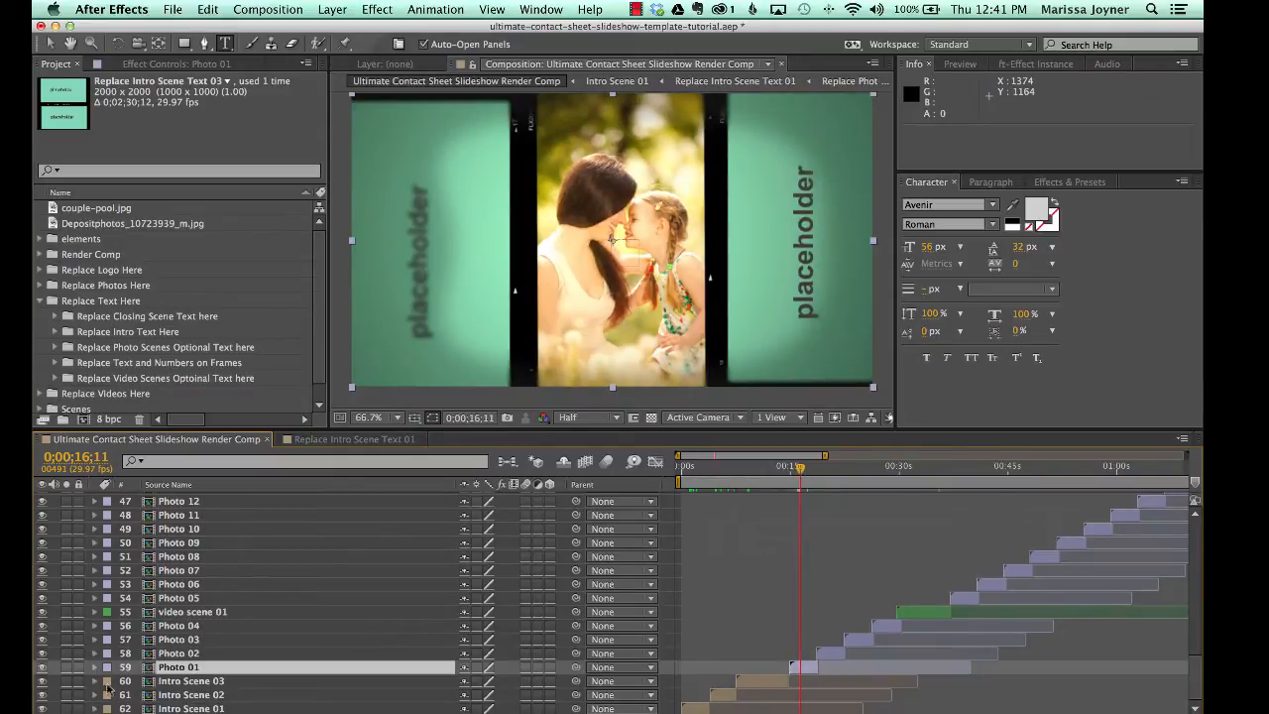
pyautogui.scroll(-1, 314, 288)
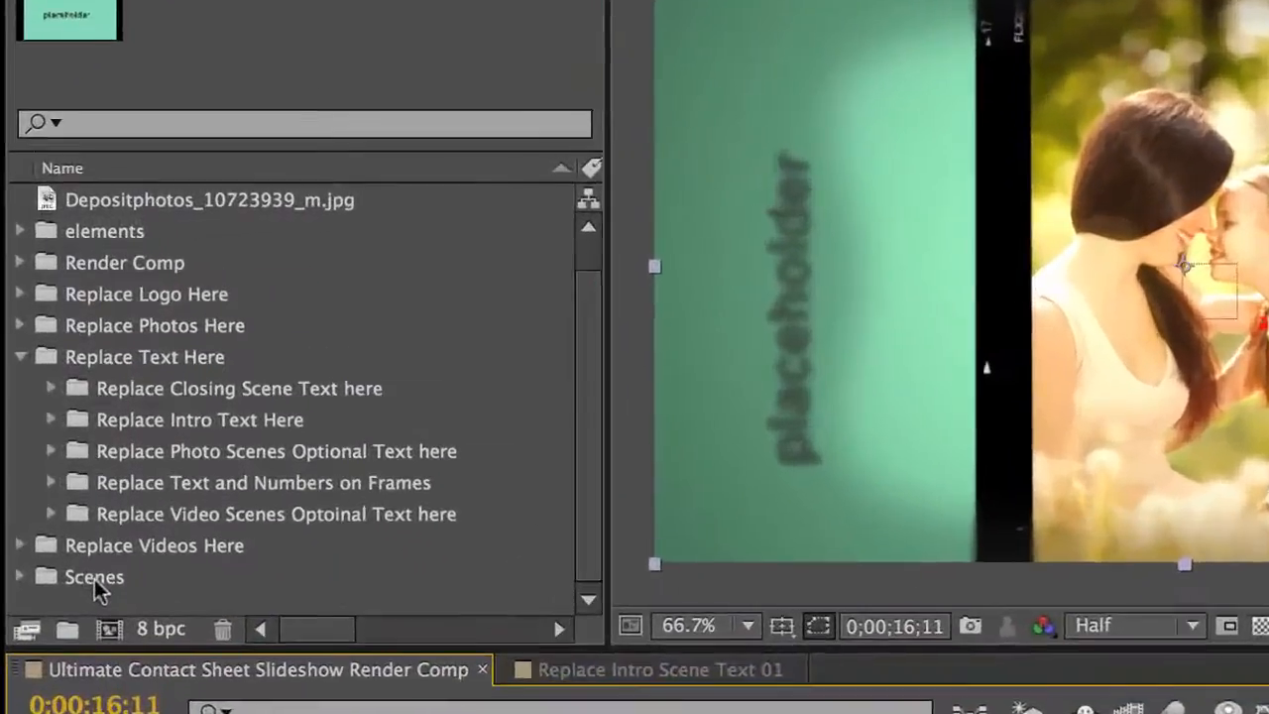
pyautogui.click(78, 416)
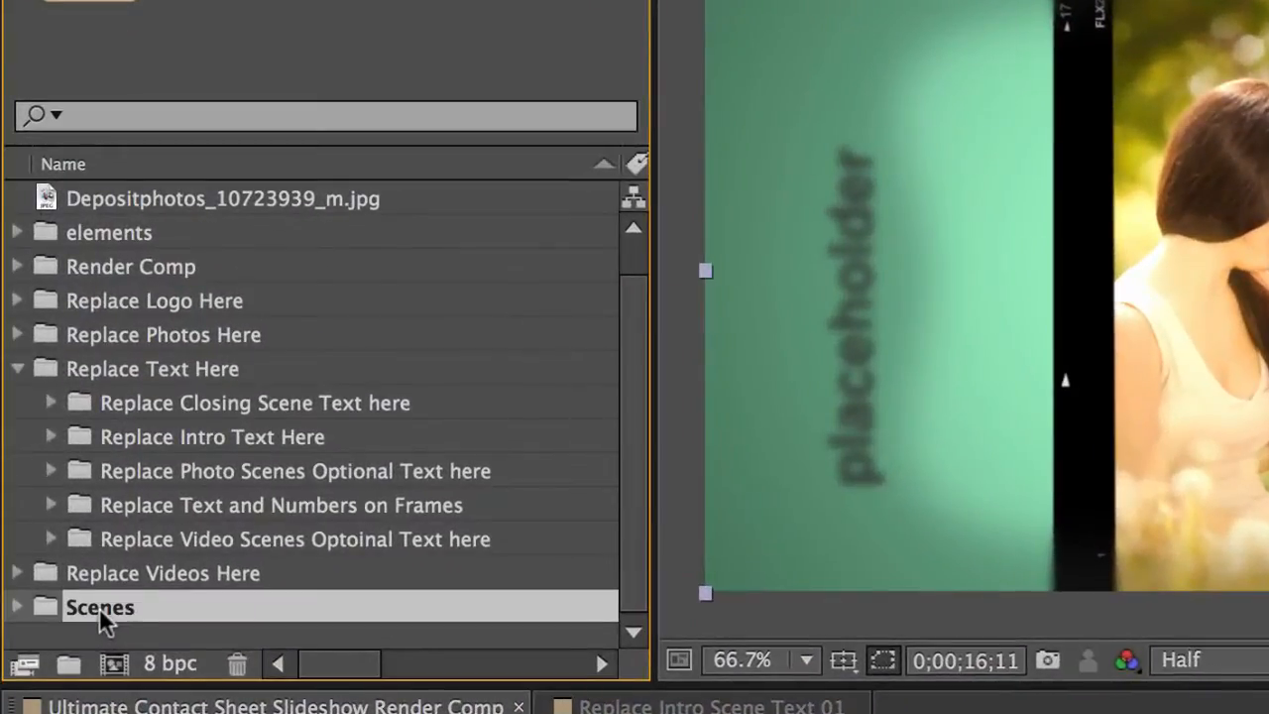
pyautogui.click(17, 608)
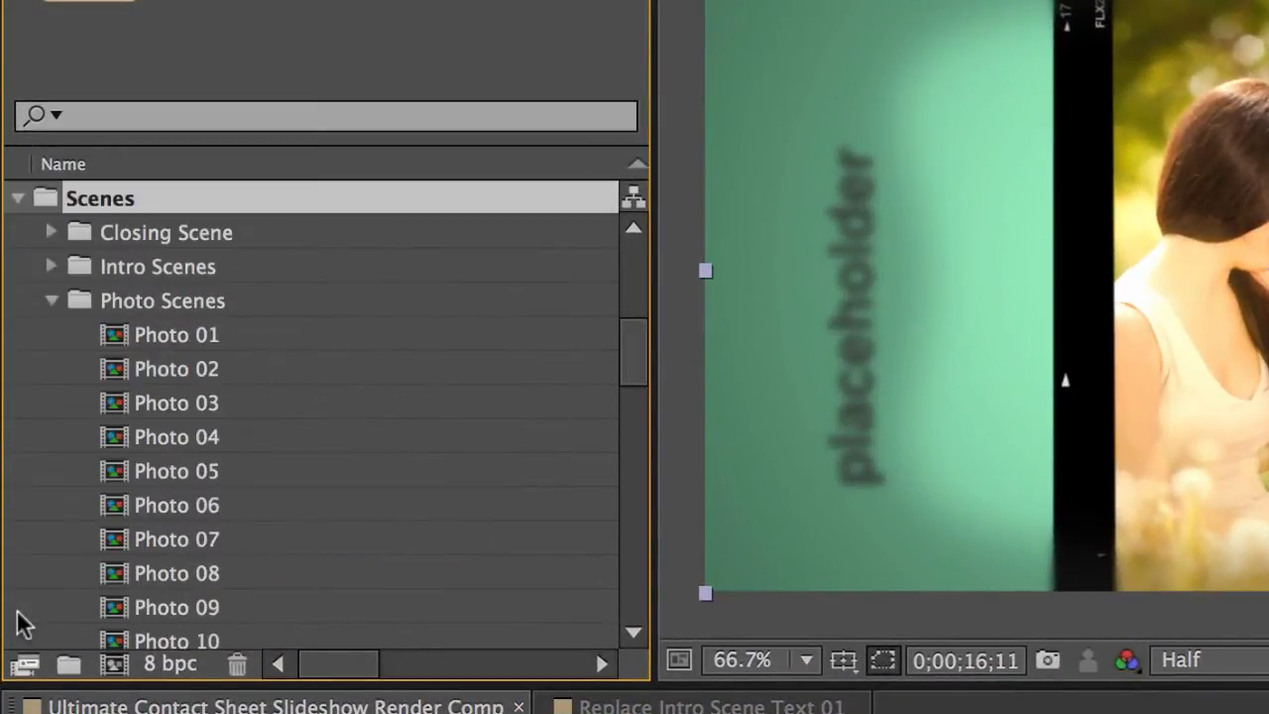
pyautogui.doubleClick(161, 338)
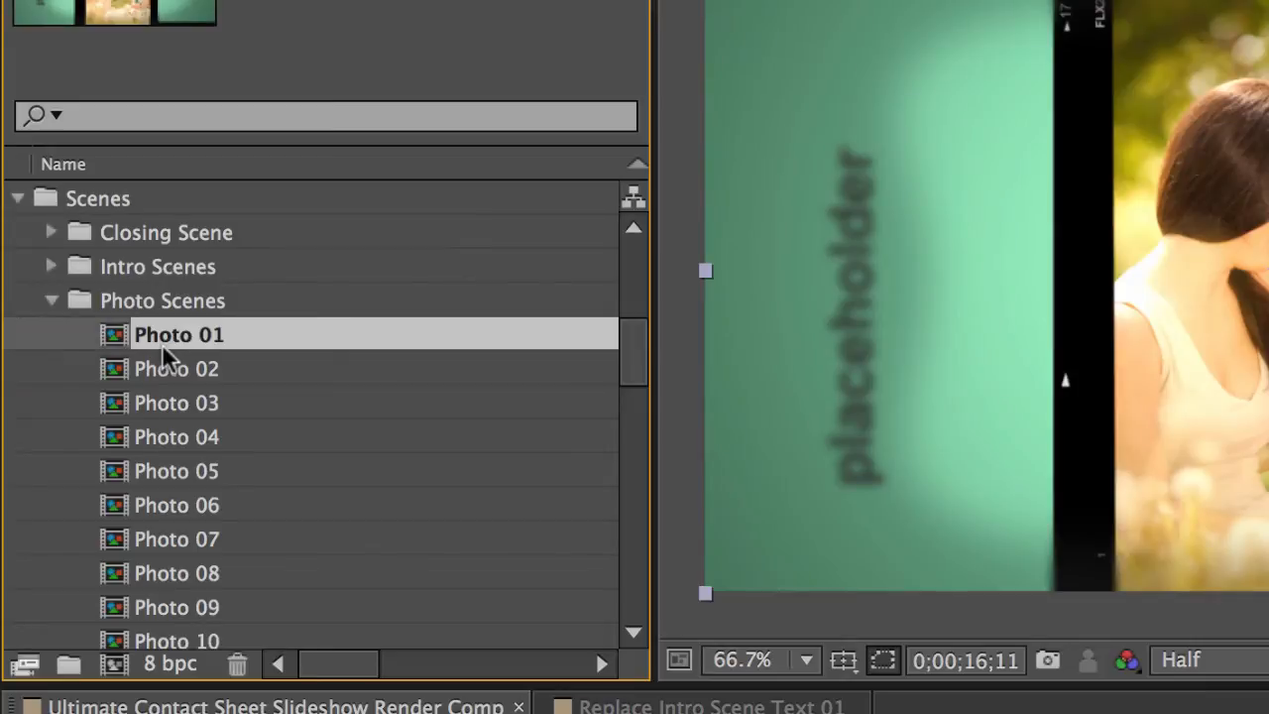
pyautogui.click(137, 310)
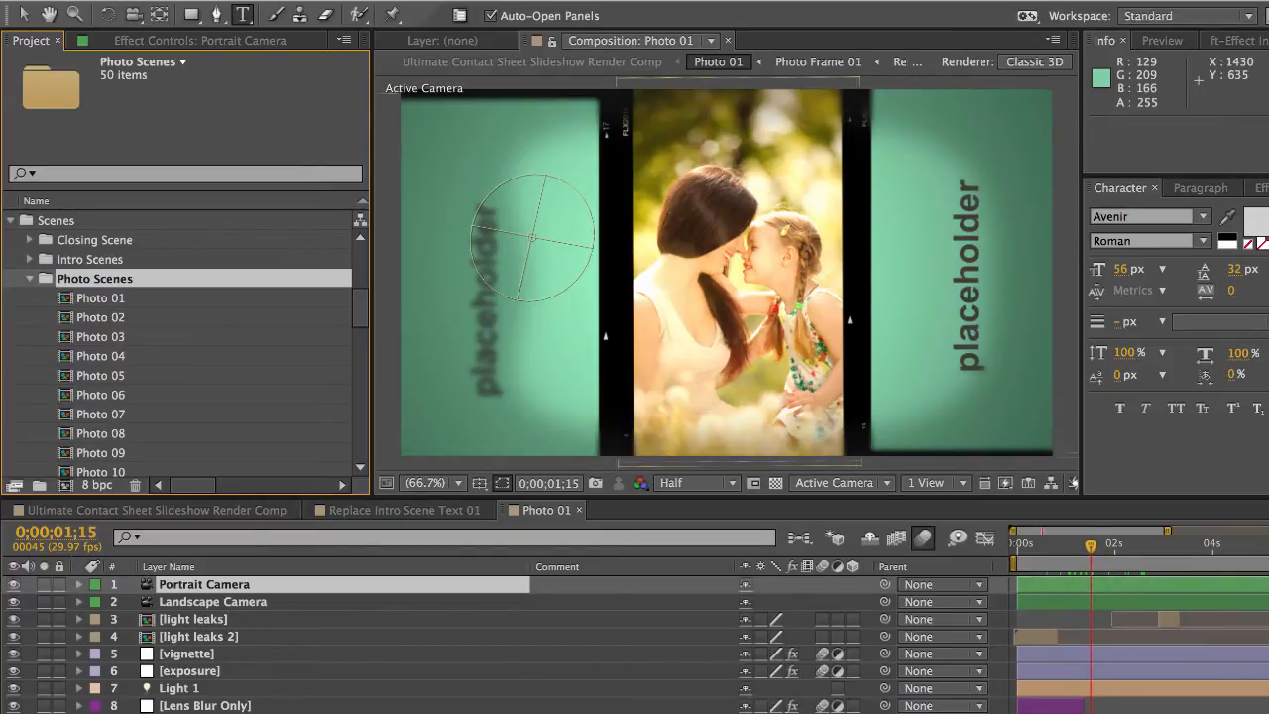
# Select the Replace Photo Scene Text 01 layer in Photo 01 and view its optional text at 0;00;02;13.
pyautogui.click(1157, 619)
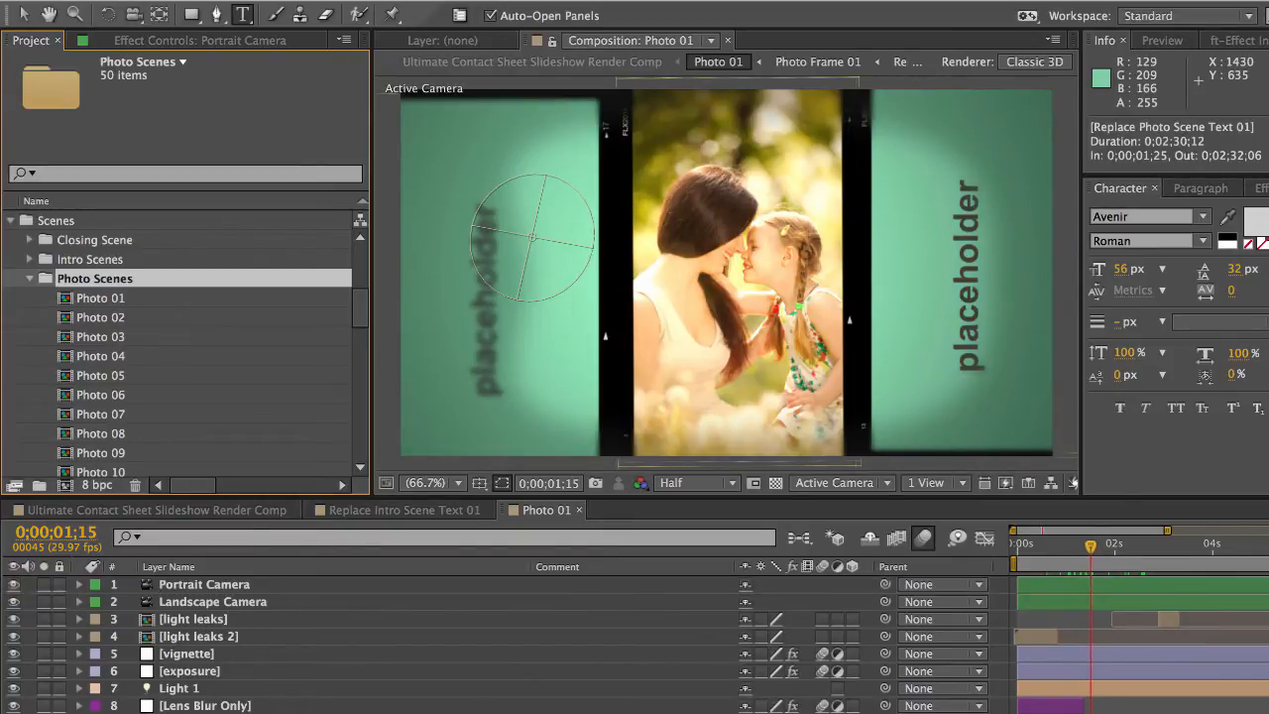
pyautogui.click(1137, 553)
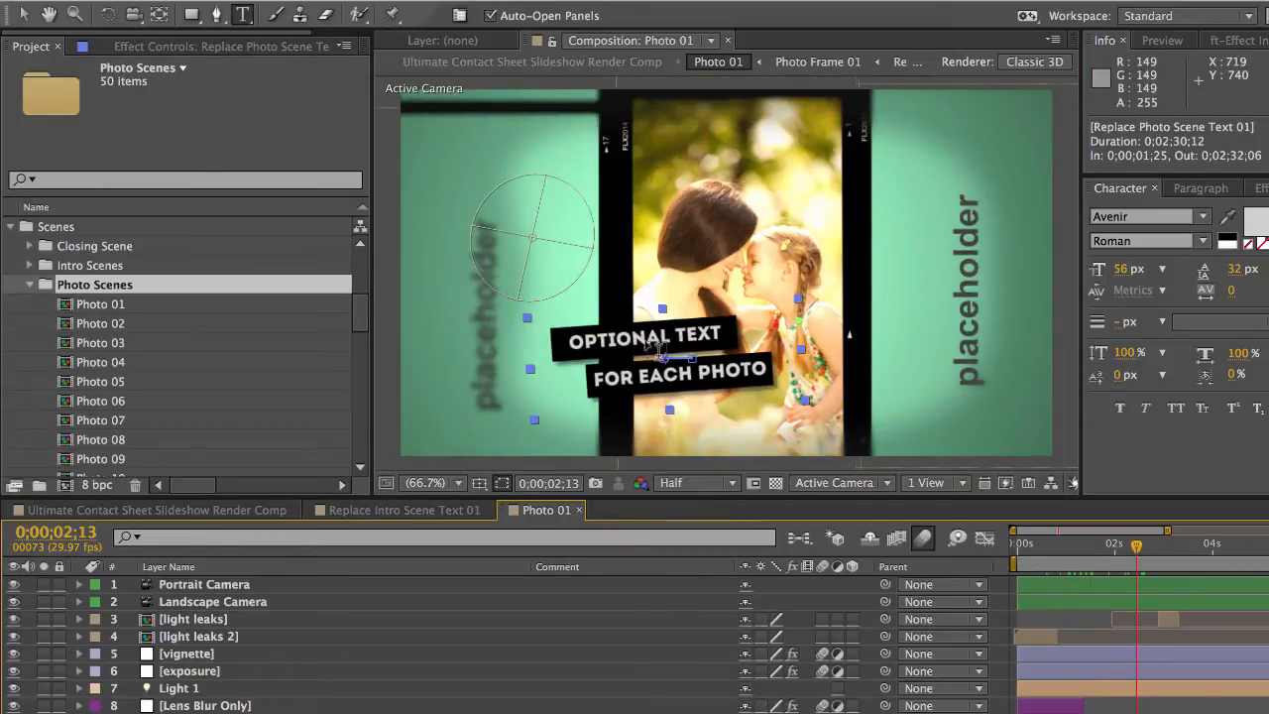
pyautogui.click(133, 152)
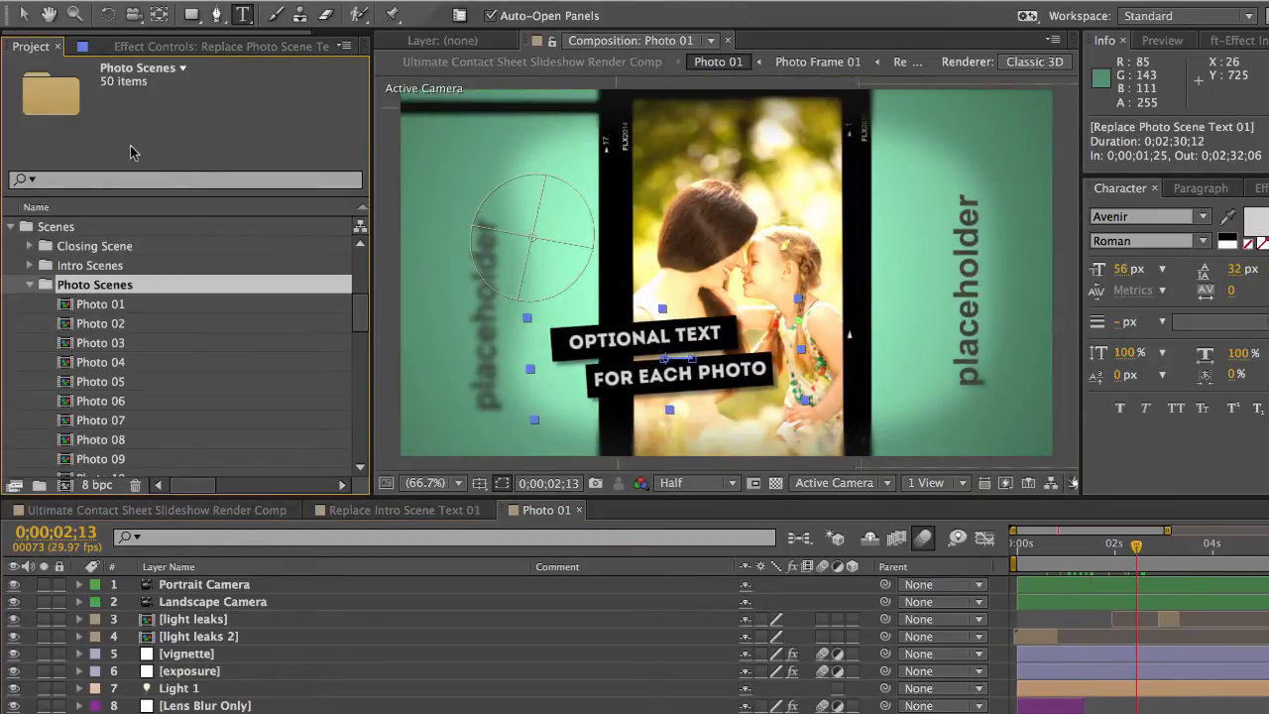
# Expand the Replace Photo Scenes Optional Text here folder in Replace Text Here and select the Replace Photo Scene Text 01 composition.
pyautogui.moveTo(359, 309); pyautogui.dragTo(359, 274)
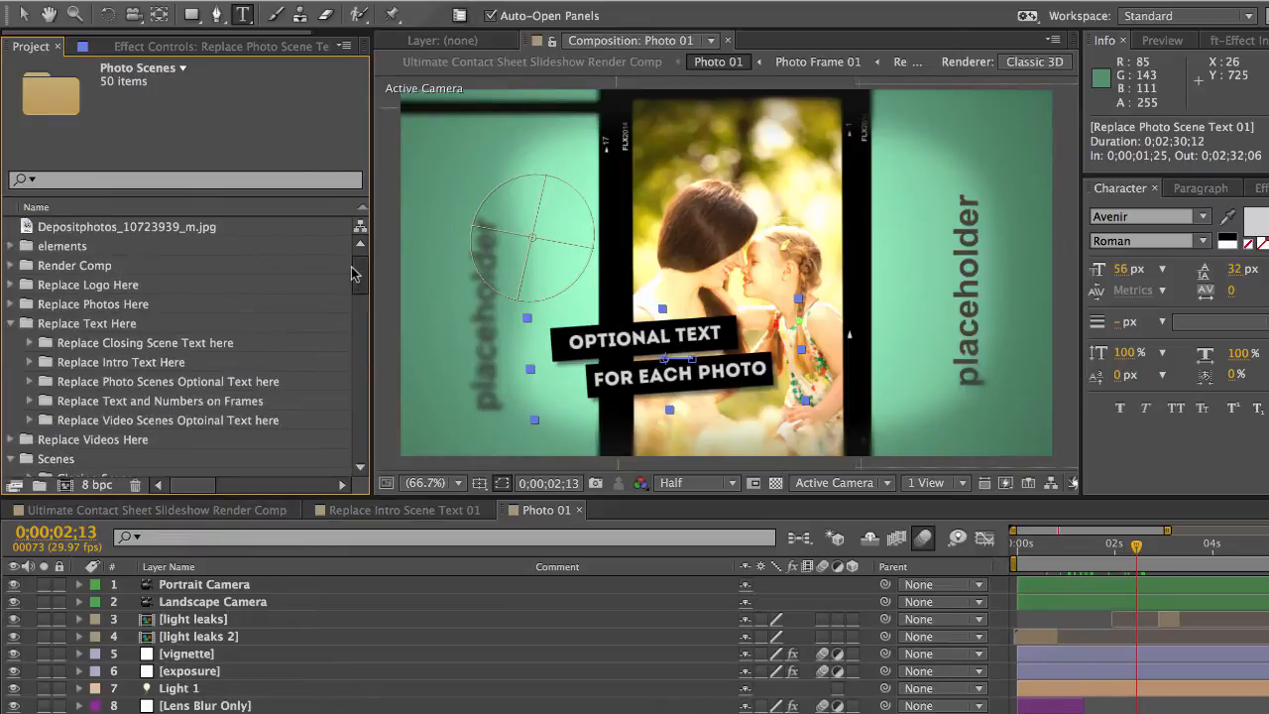
pyautogui.click(104, 328)
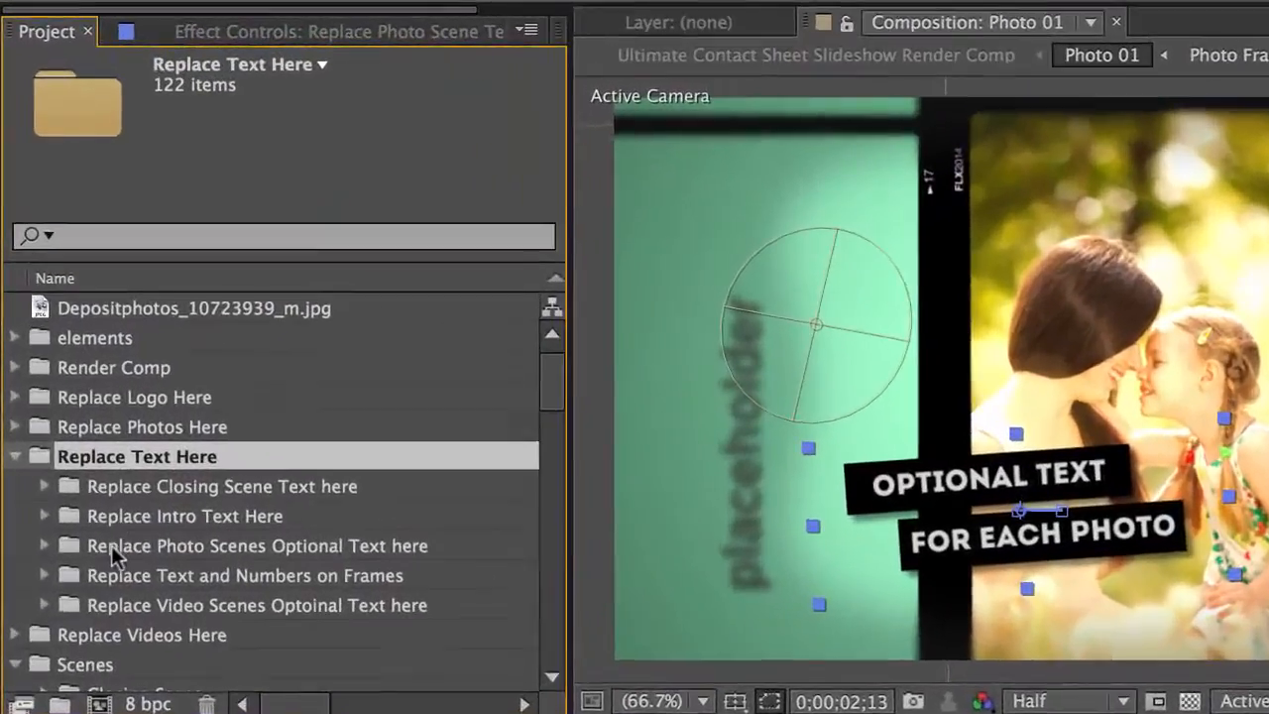
pyautogui.click(73, 385)
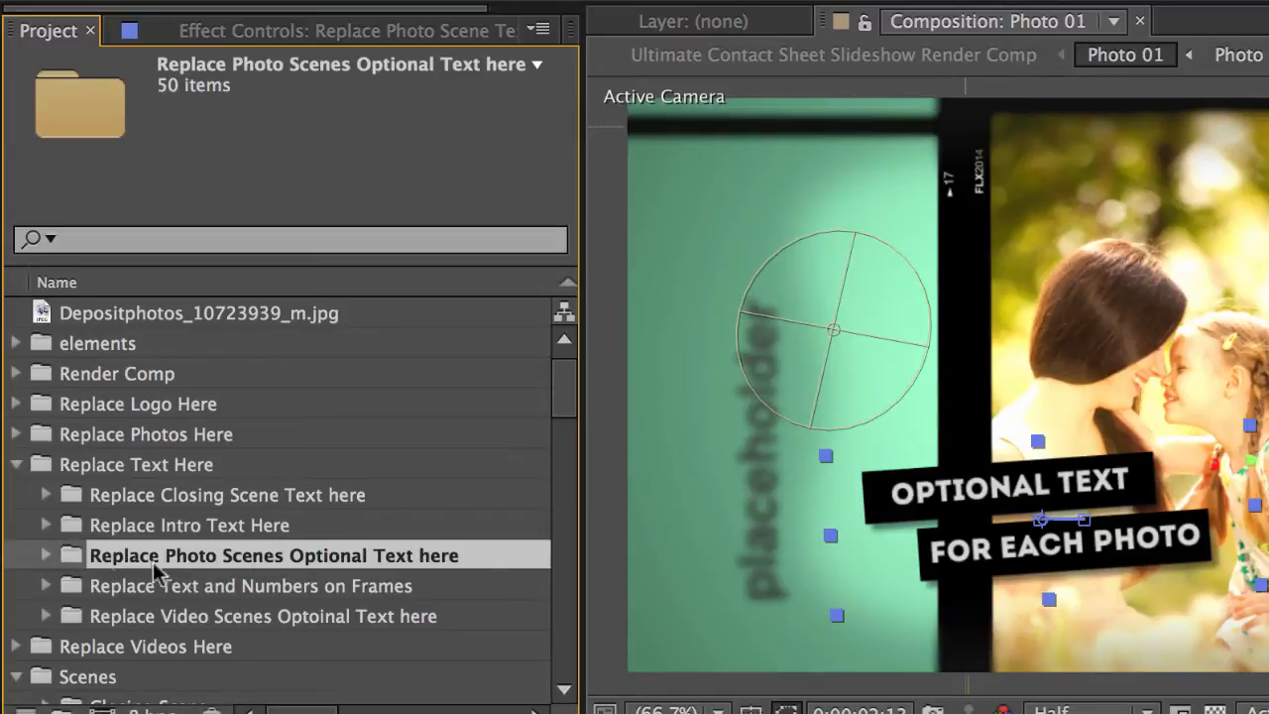
pyautogui.click(45, 556)
pyautogui.click(161, 349)
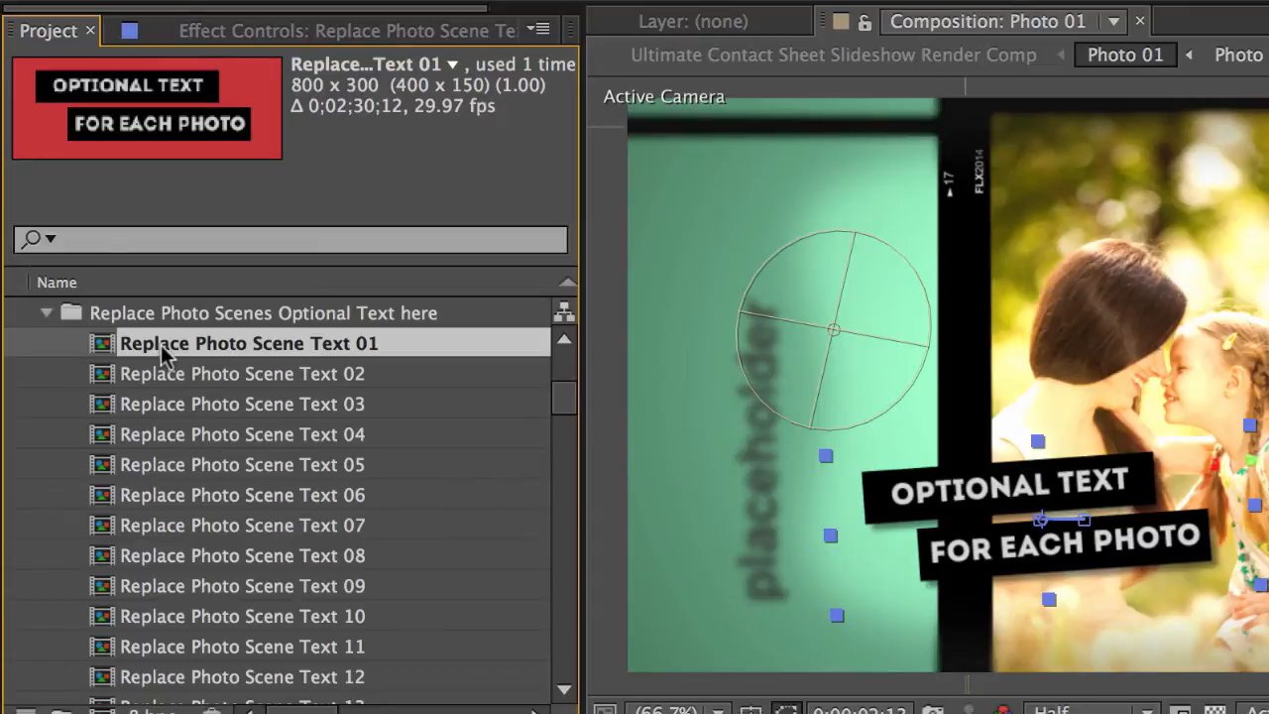
# Open the Replace Photo Scene Text 01 composition and change the optional text layer to "EDIT ANY TEXT".
pyautogui.doubleClick(162, 349)
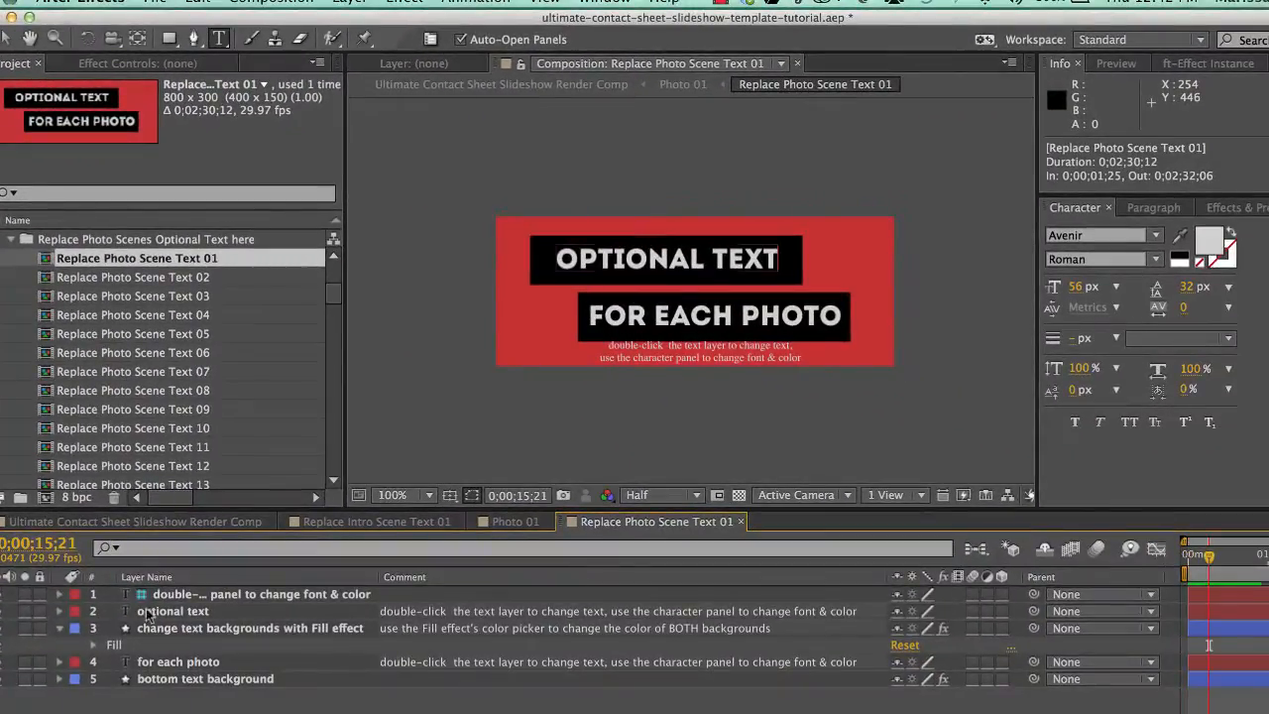
pyautogui.click(162, 617)
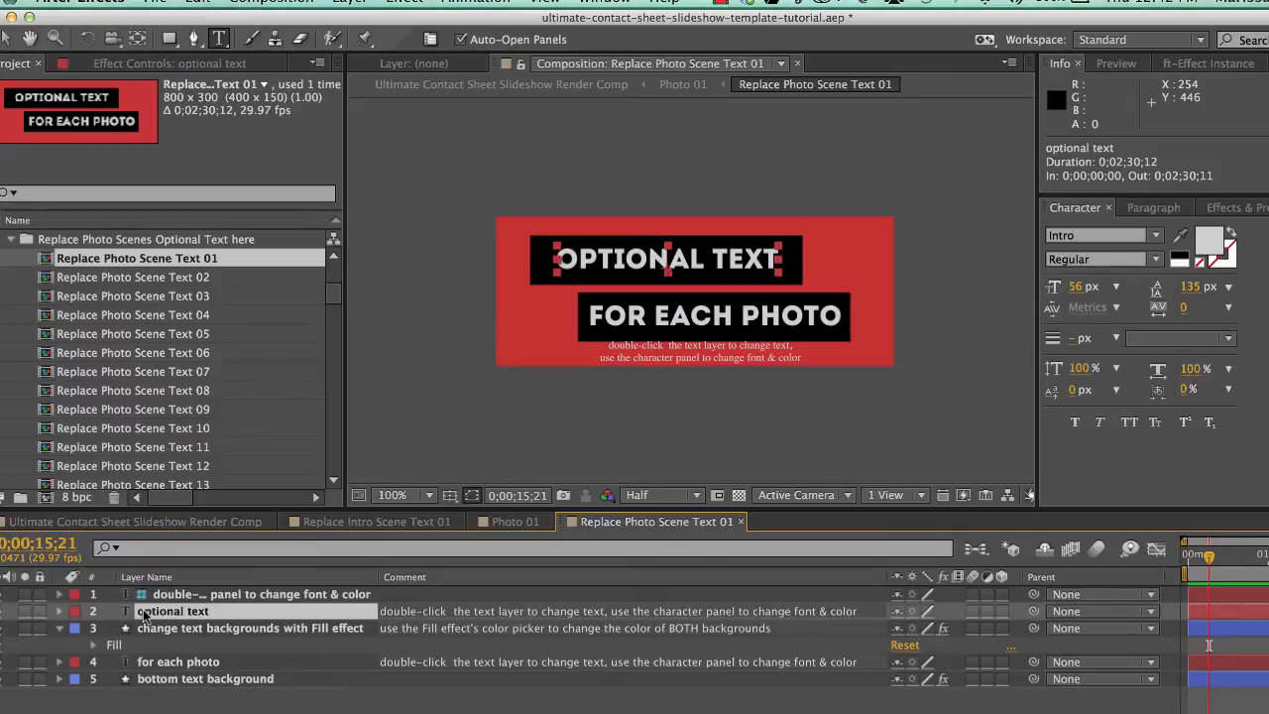
pyautogui.doubleClick(162, 617)
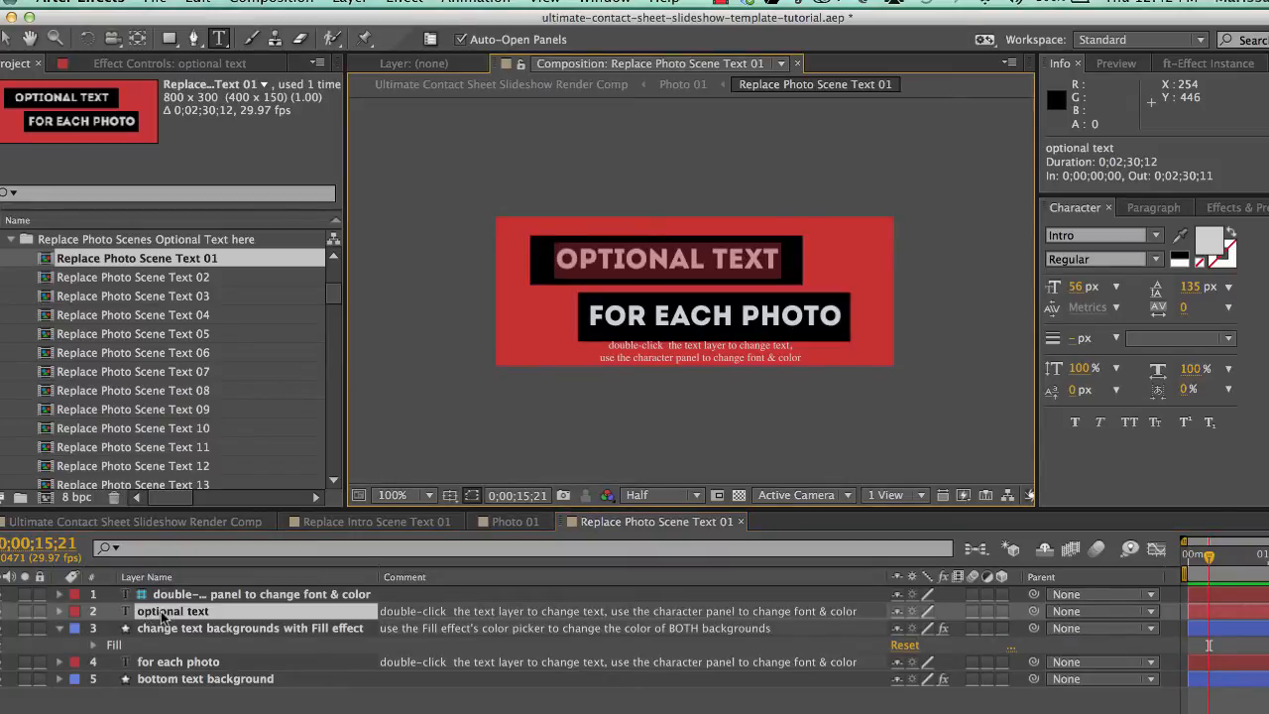
pyautogui.write('ED')
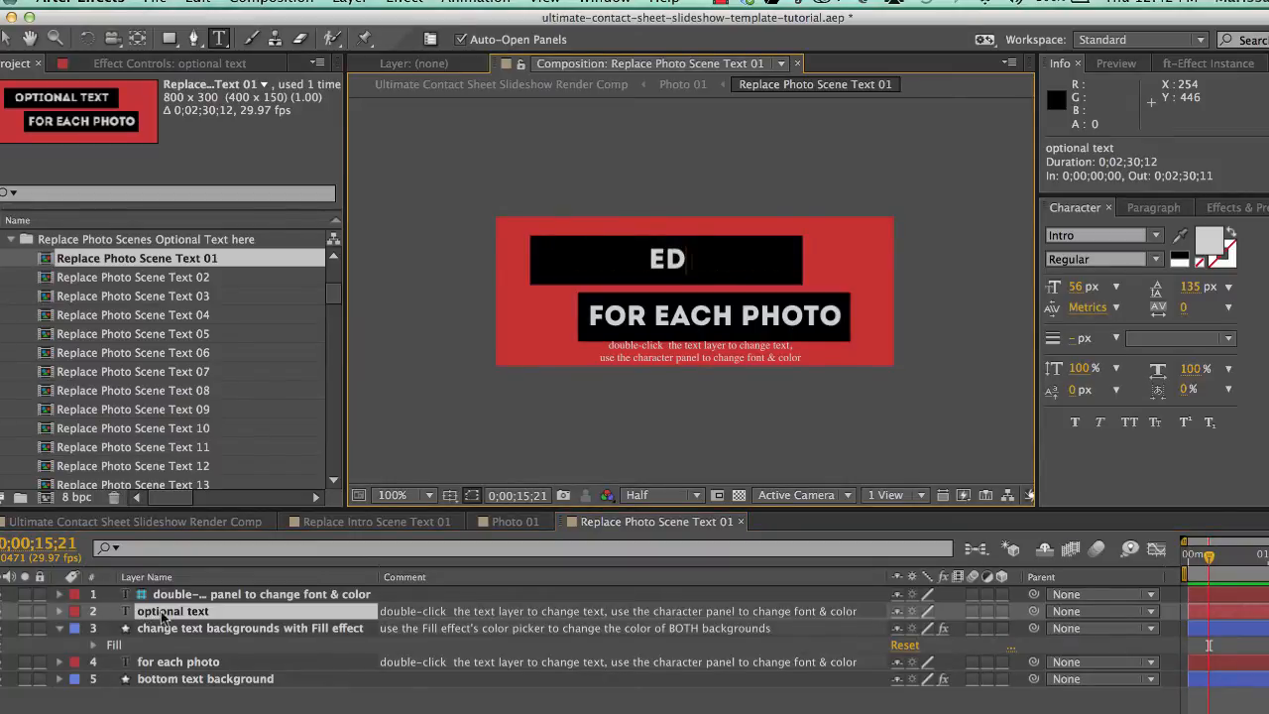
pyautogui.write('IT ANY TEXT')
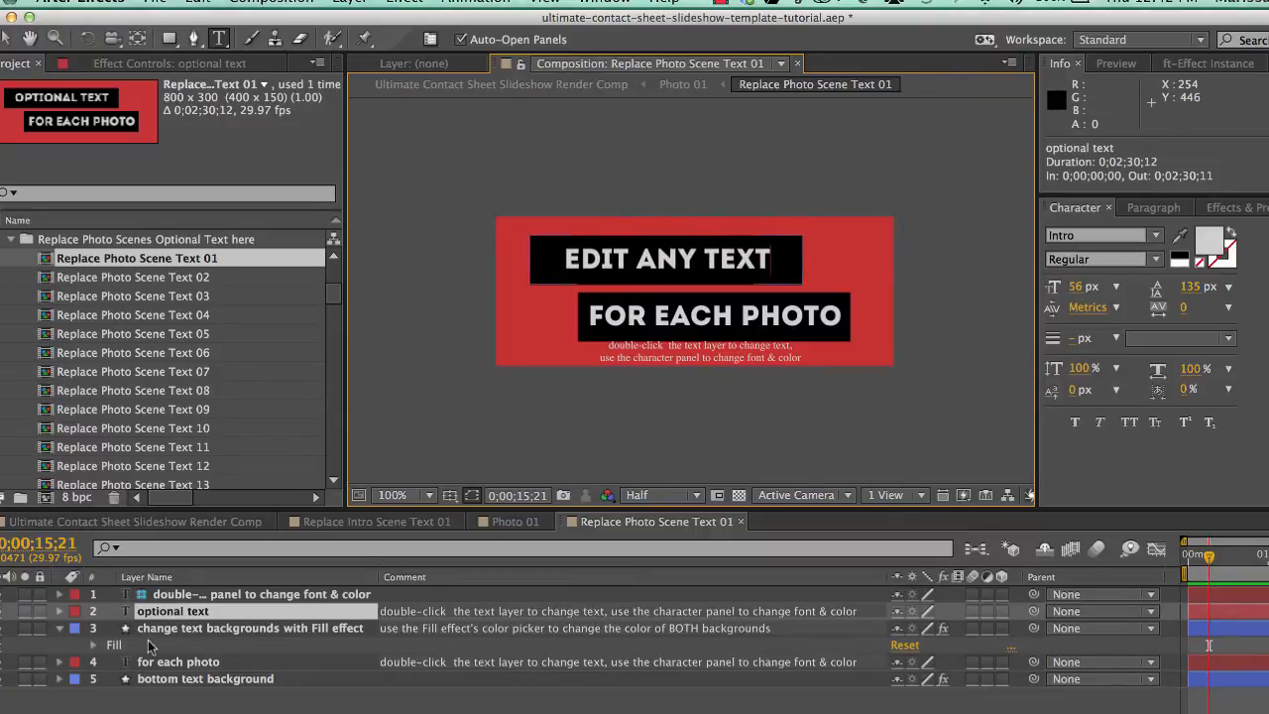
# Change the for each photo text layer to "layers in the scene" and finish the text edit.
pyautogui.doubleClick(165, 663)
pyautogui.write('layers in')
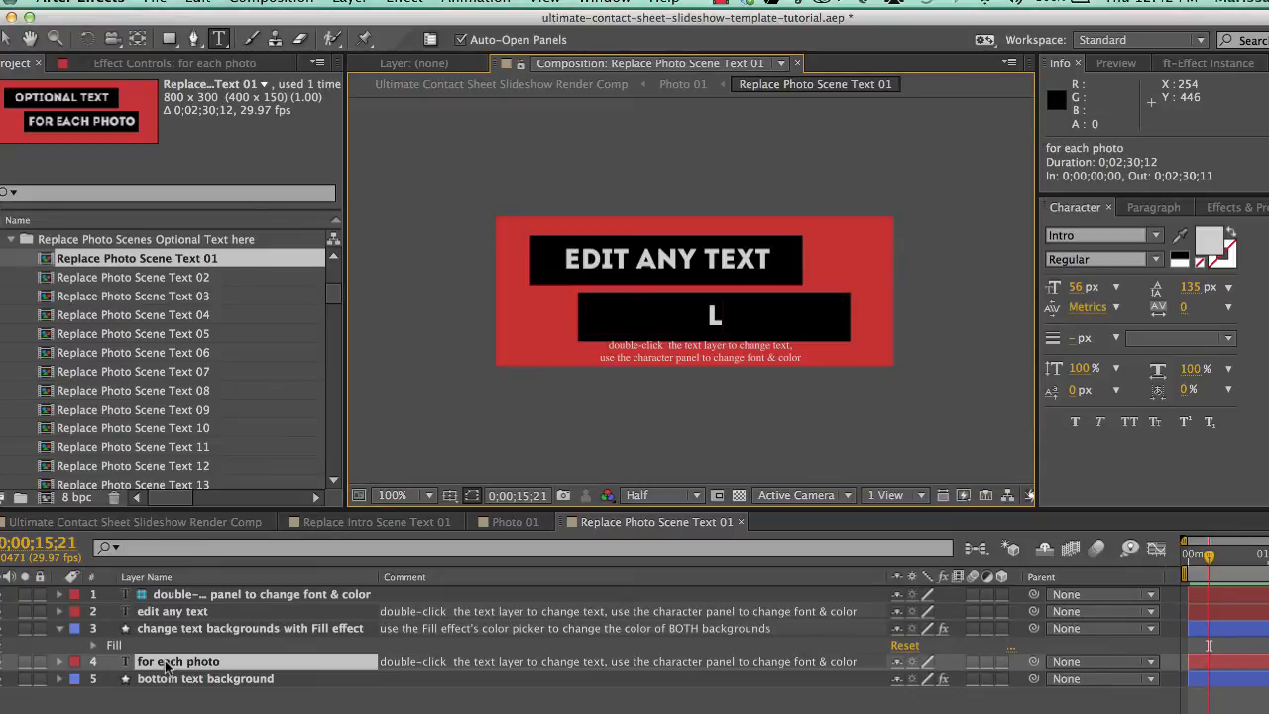
pyautogui.write(' the scene')
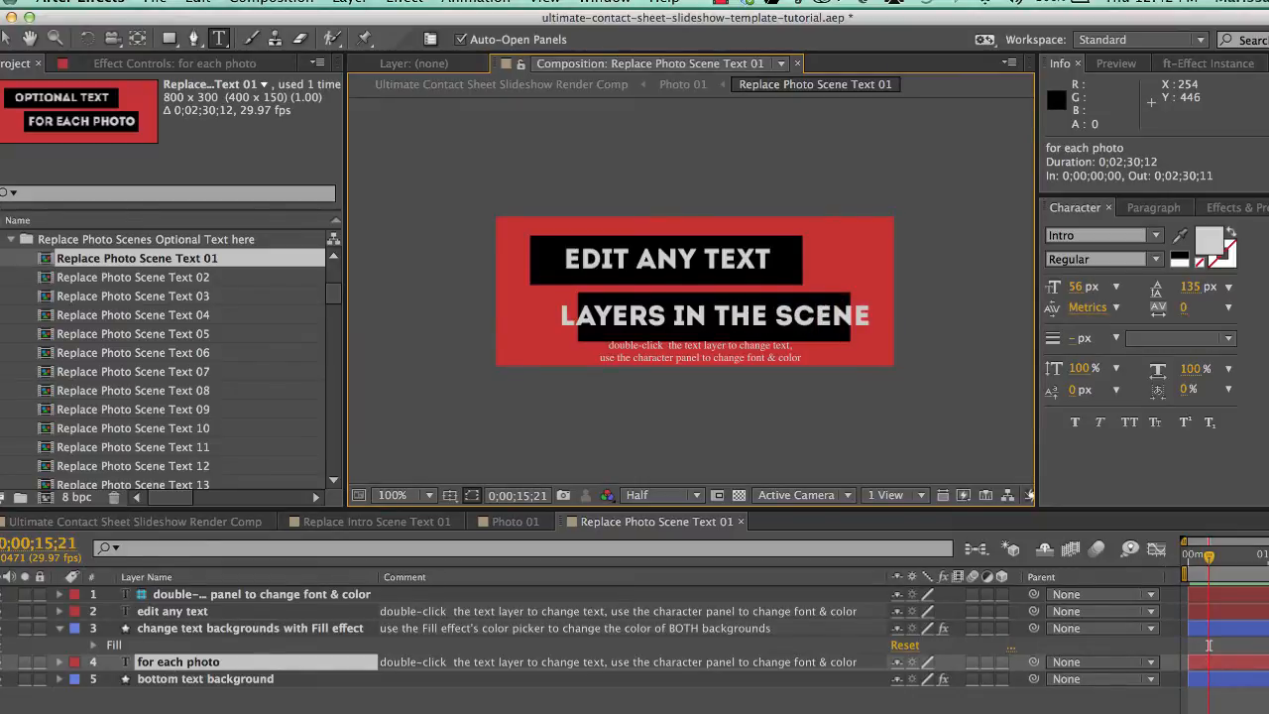
pyautogui.click(7, 38)
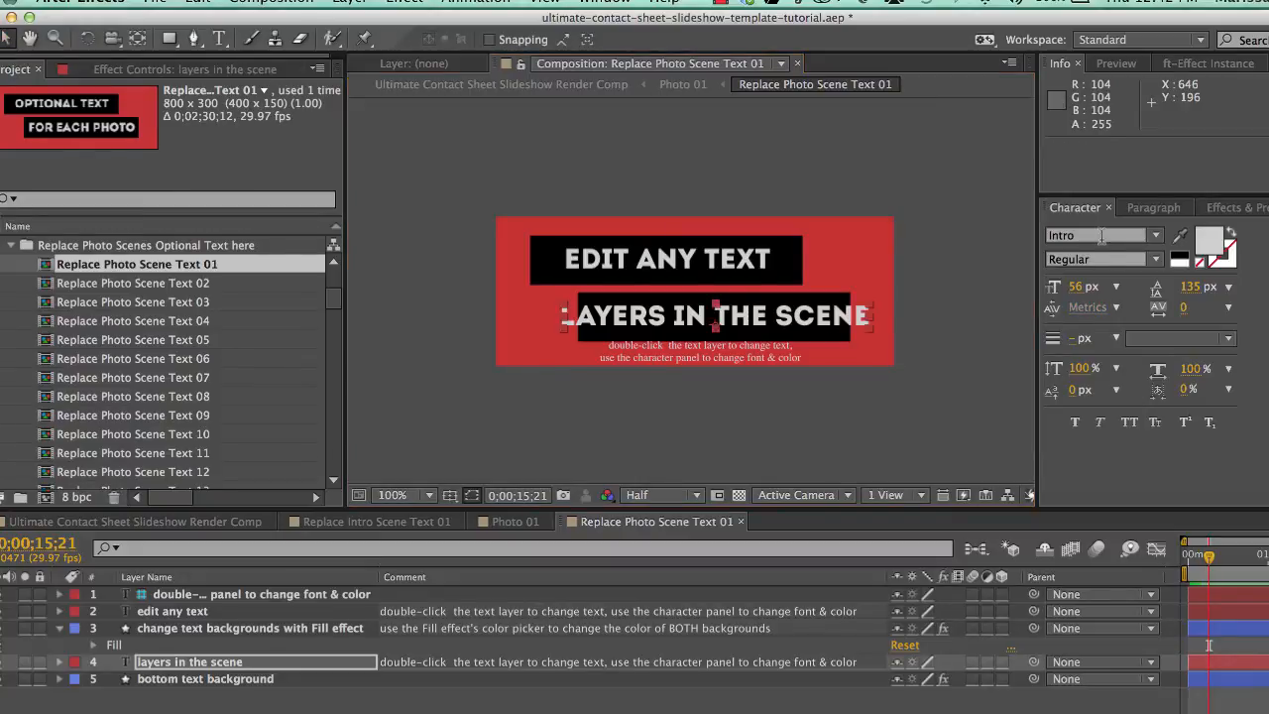
# Reduce the font size of the layers in the scene text to 46 px so it fits its background.
pyautogui.click(1081, 210)
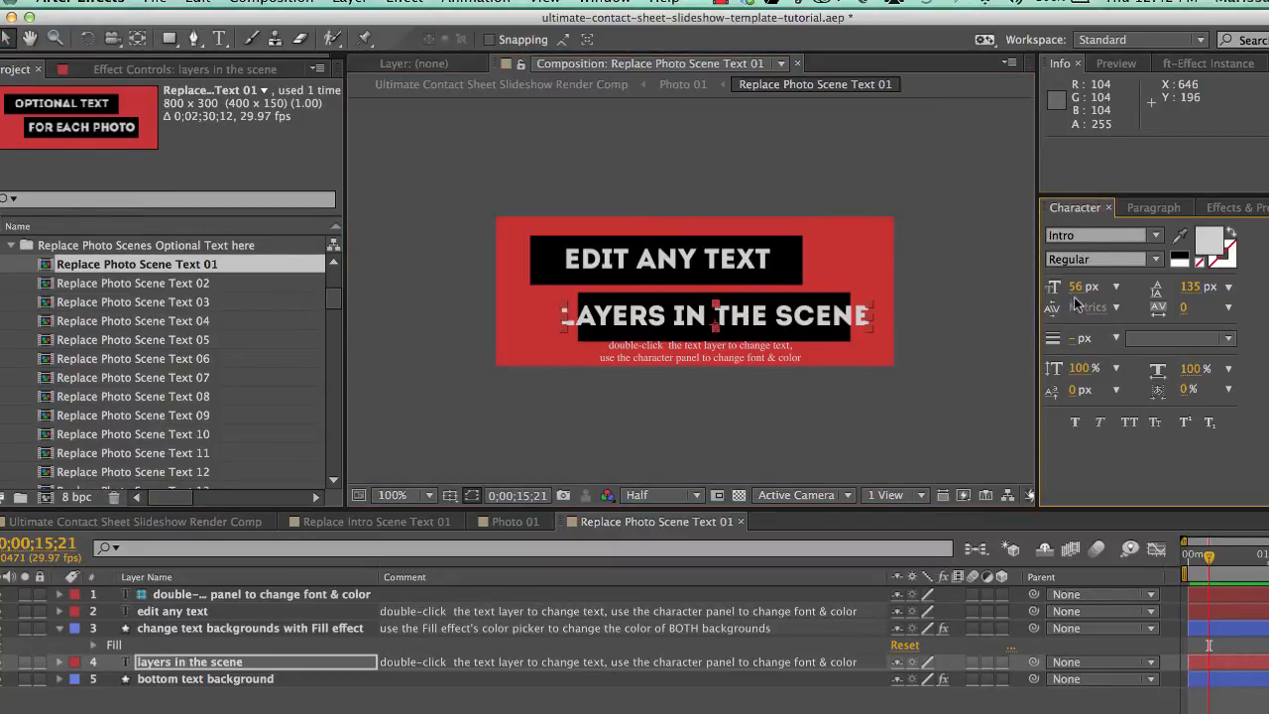
pyautogui.moveTo(1079, 287); pyautogui.dragTo(1063, 287)
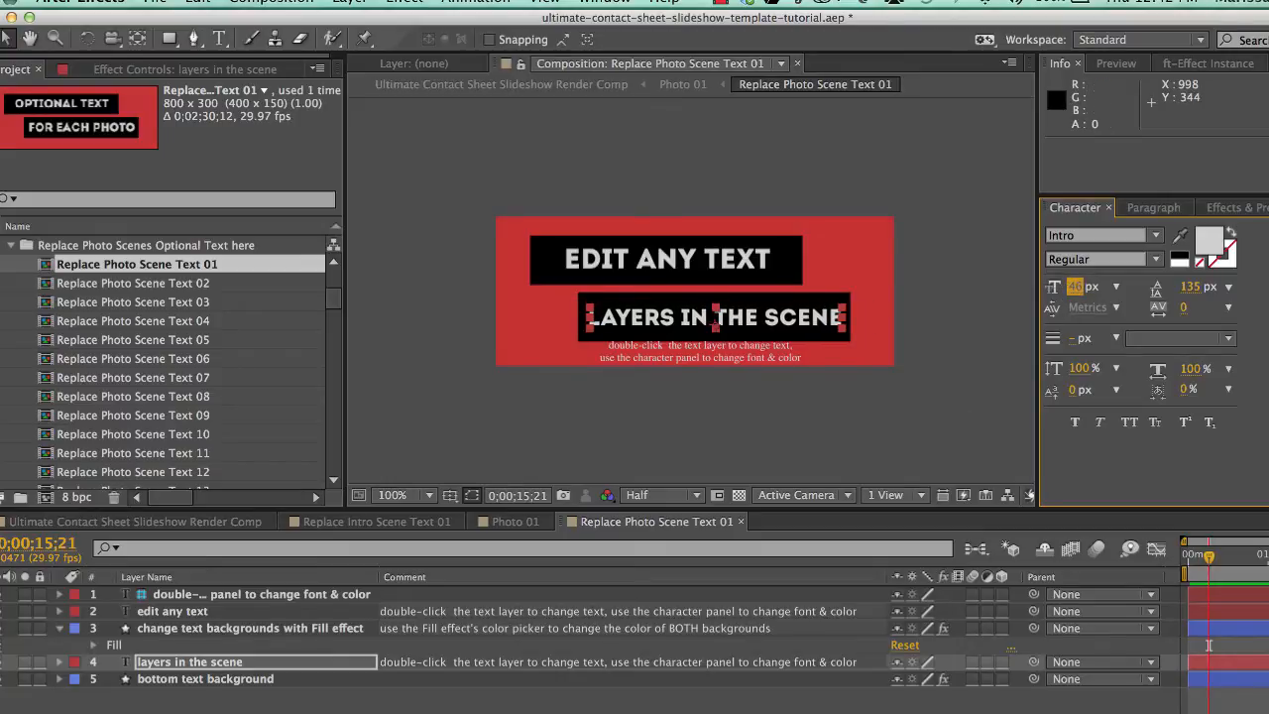
pyautogui.click(635, 706)
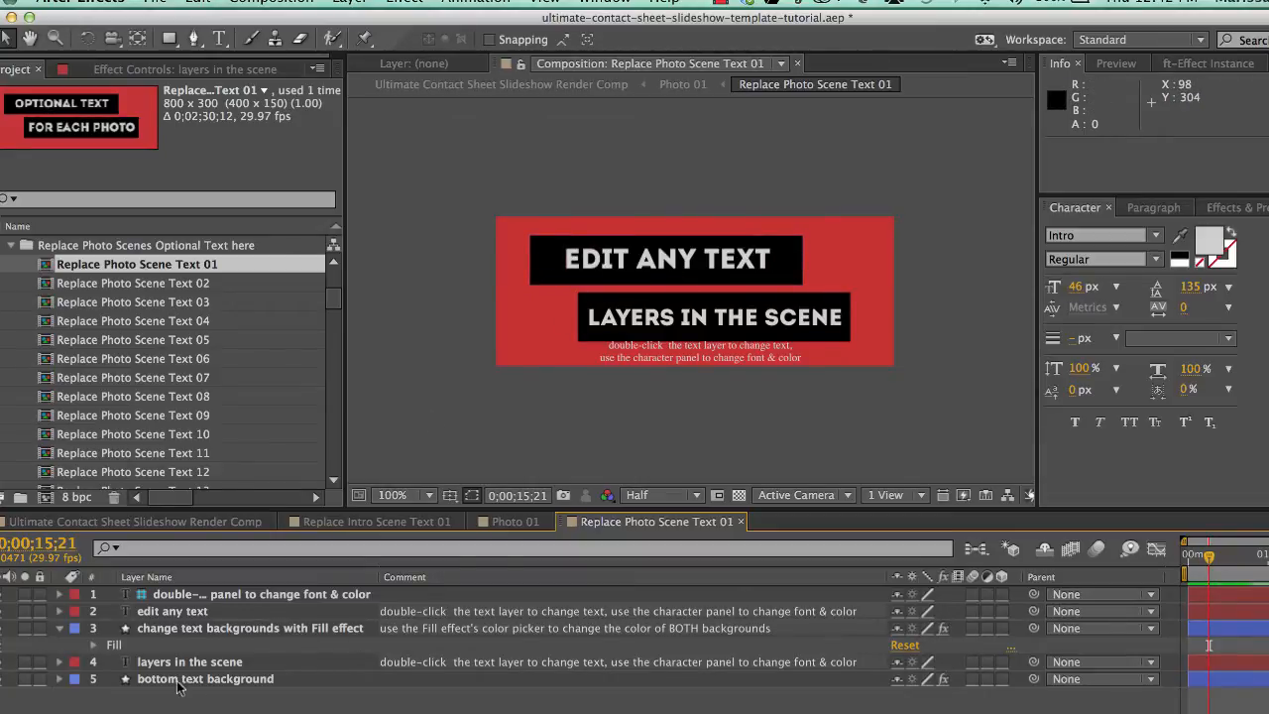
# Try the color DB6A6A in the Fill effect of the text backgrounds and set it back to black (000000).
pyautogui.click(144, 643)
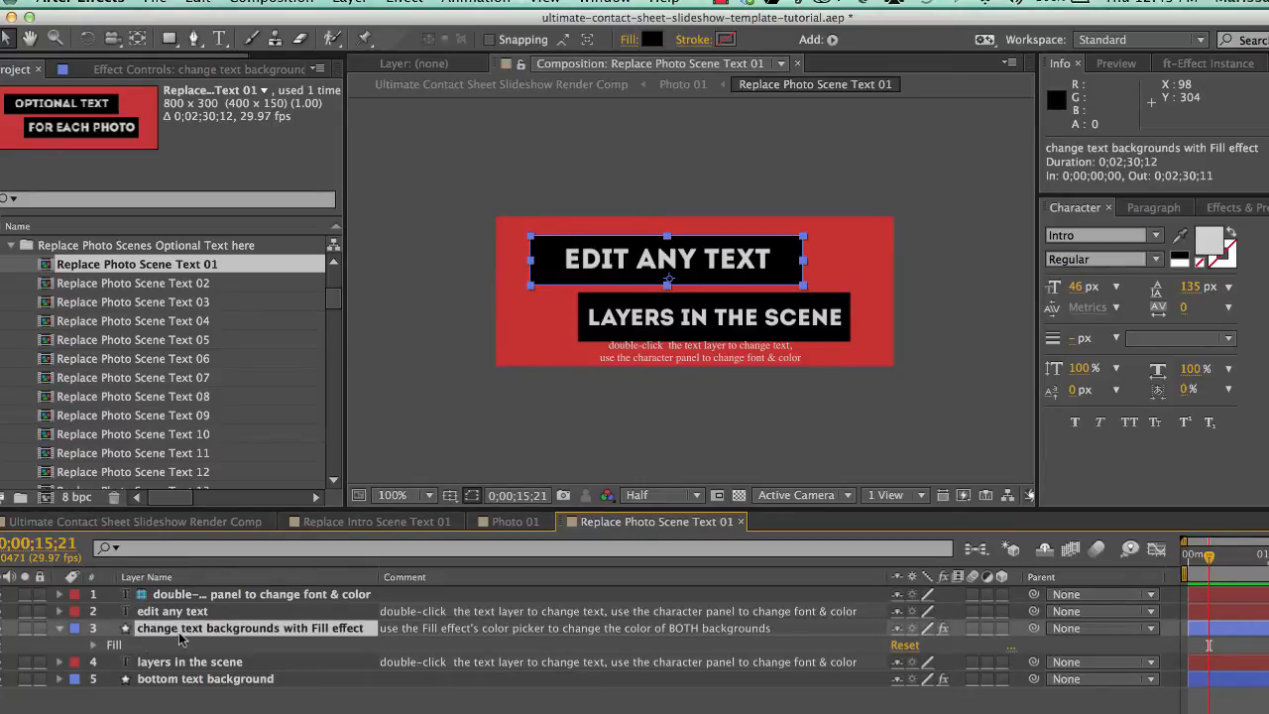
pyautogui.click(117, 646)
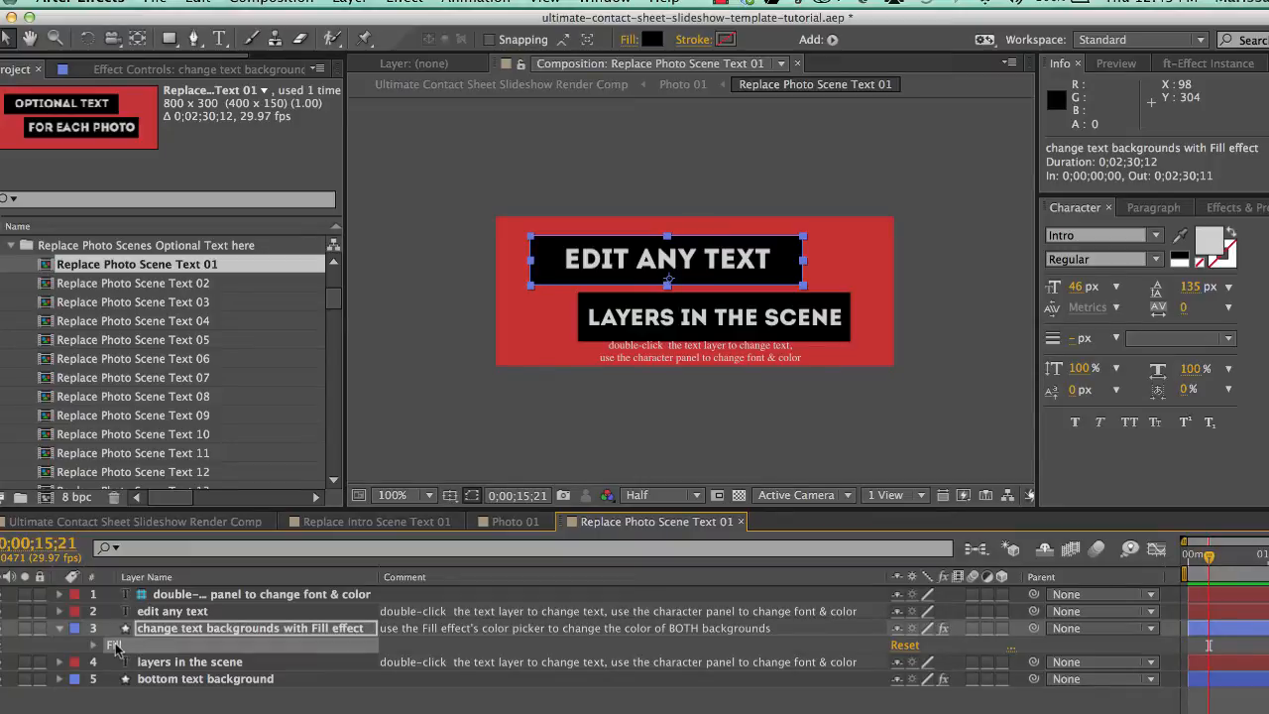
pyautogui.doubleClick(113, 647)
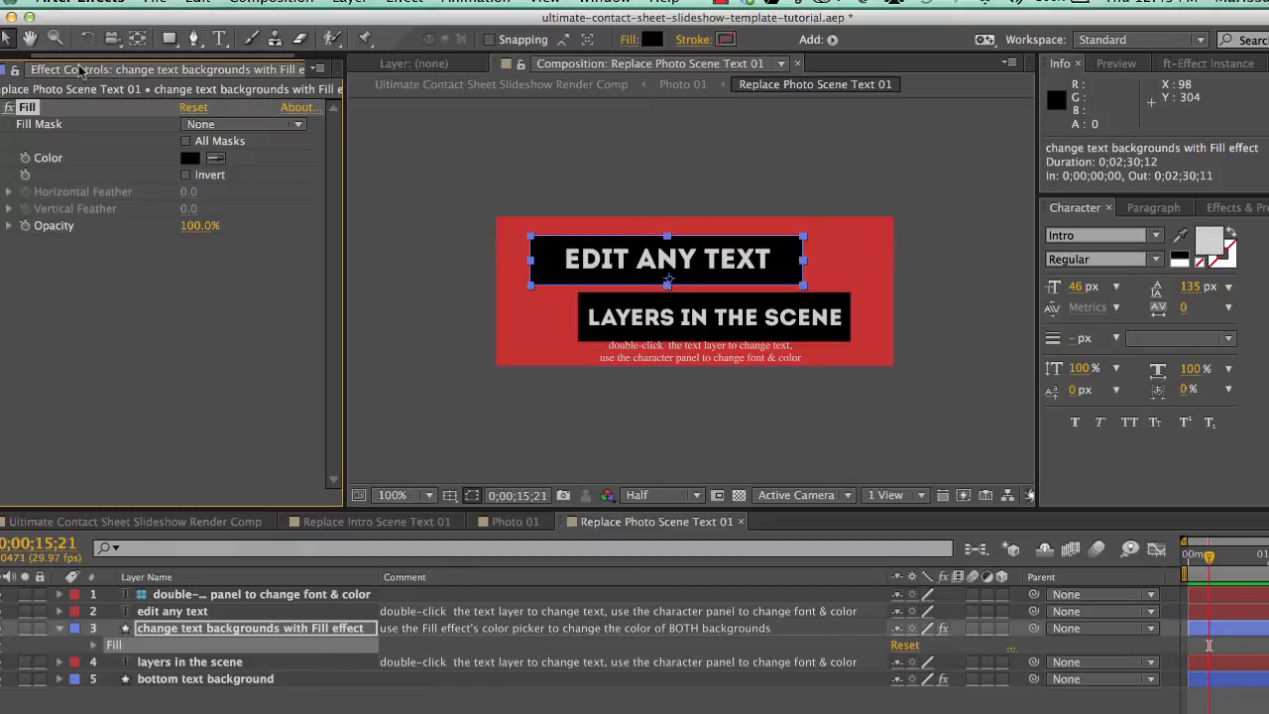
pyautogui.click(189, 159)
pyautogui.click(167, 145)
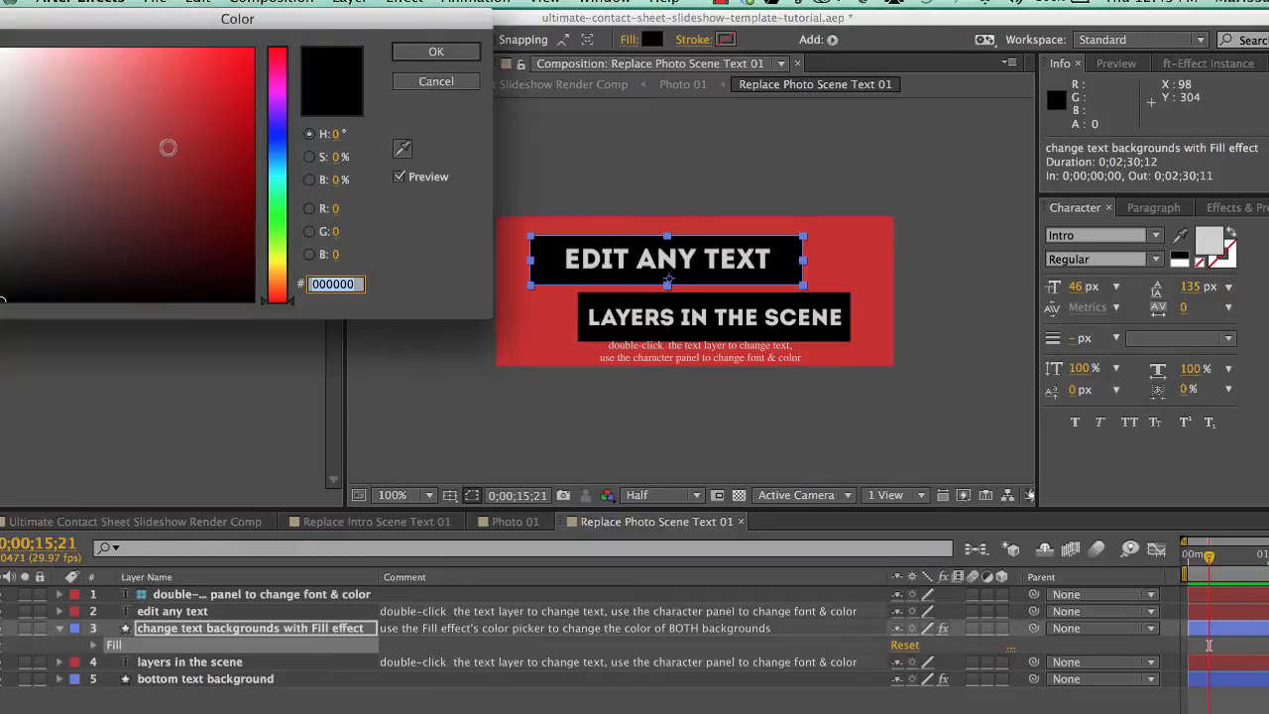
pyautogui.click(164, 86)
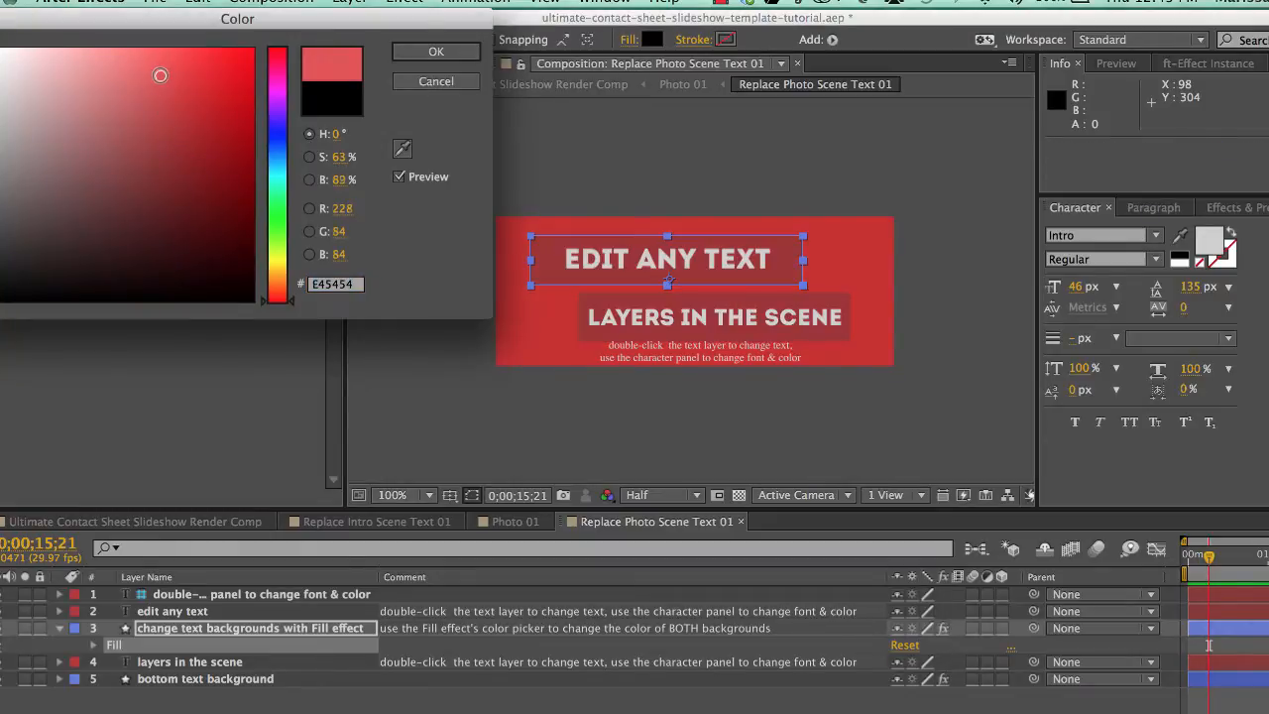
pyautogui.click(220, 148)
pyautogui.moveTo(220, 148)
pyautogui.mouseDown()
pyautogui.moveTo(215, 97)
pyautogui.moveTo(131, 83)
pyautogui.mouseUp()
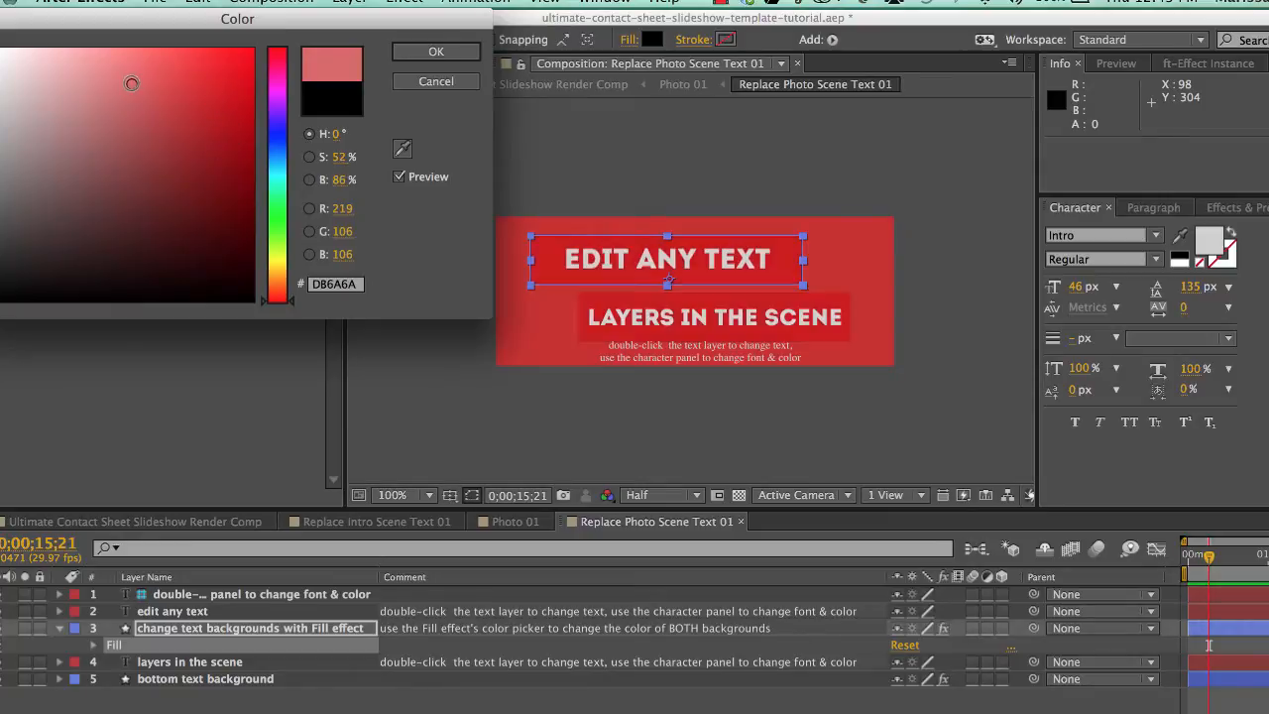
pyautogui.click(424, 57)
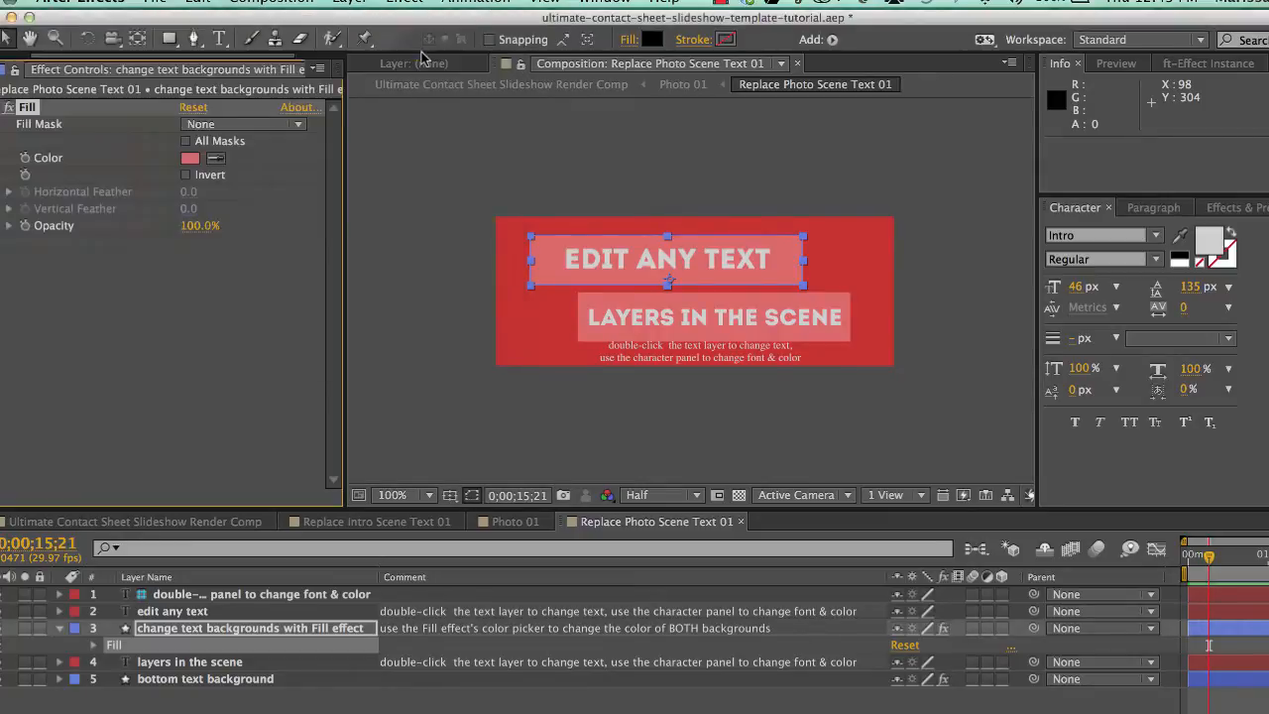
pyautogui.moveTo(182, 121); pyautogui.dragTo(8, 308)
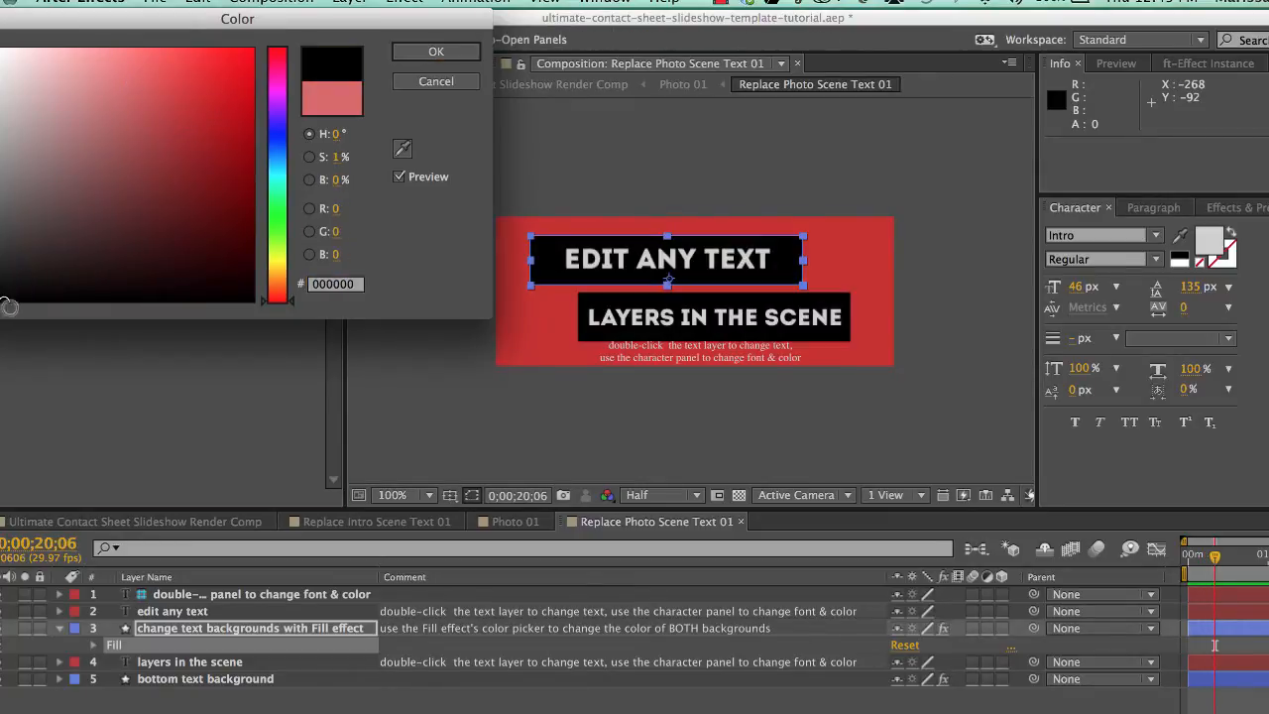
pyautogui.click(436, 53)
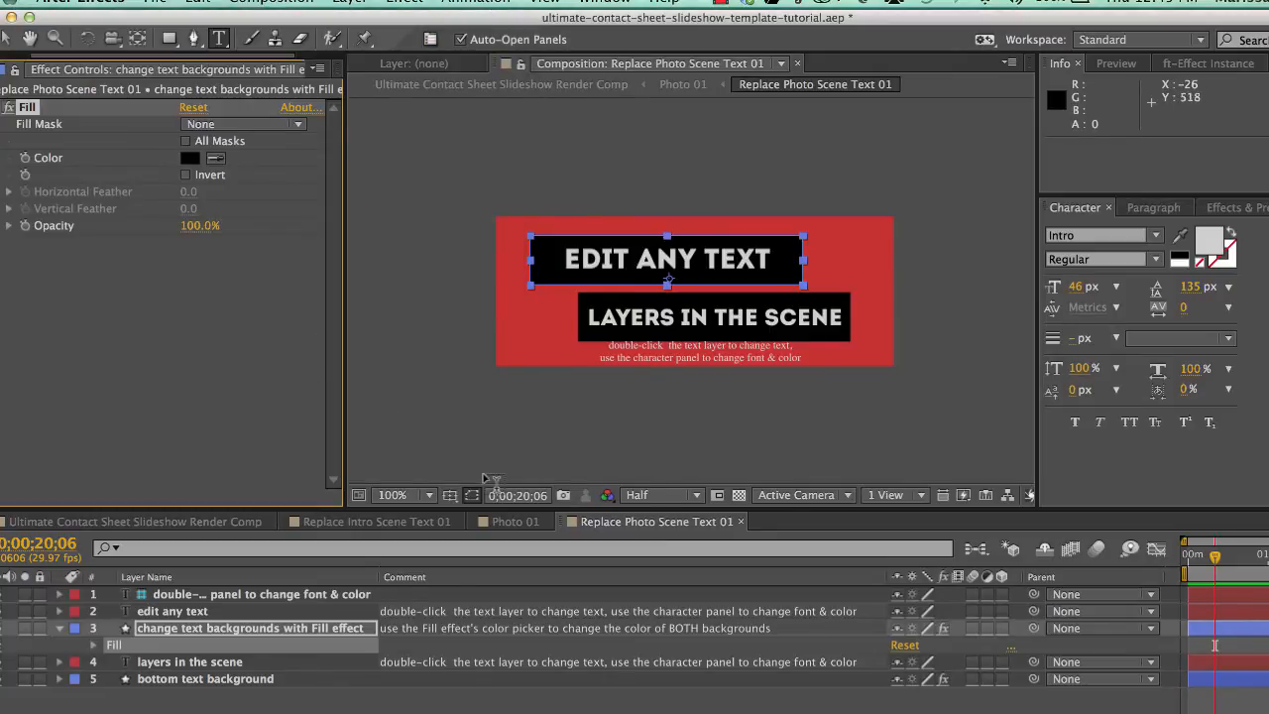
# Expand the Photo Frames folder inside Replace Text and Numbers on Frames and open the Photo Frame 01 composition.
pyautogui.click(513, 523)
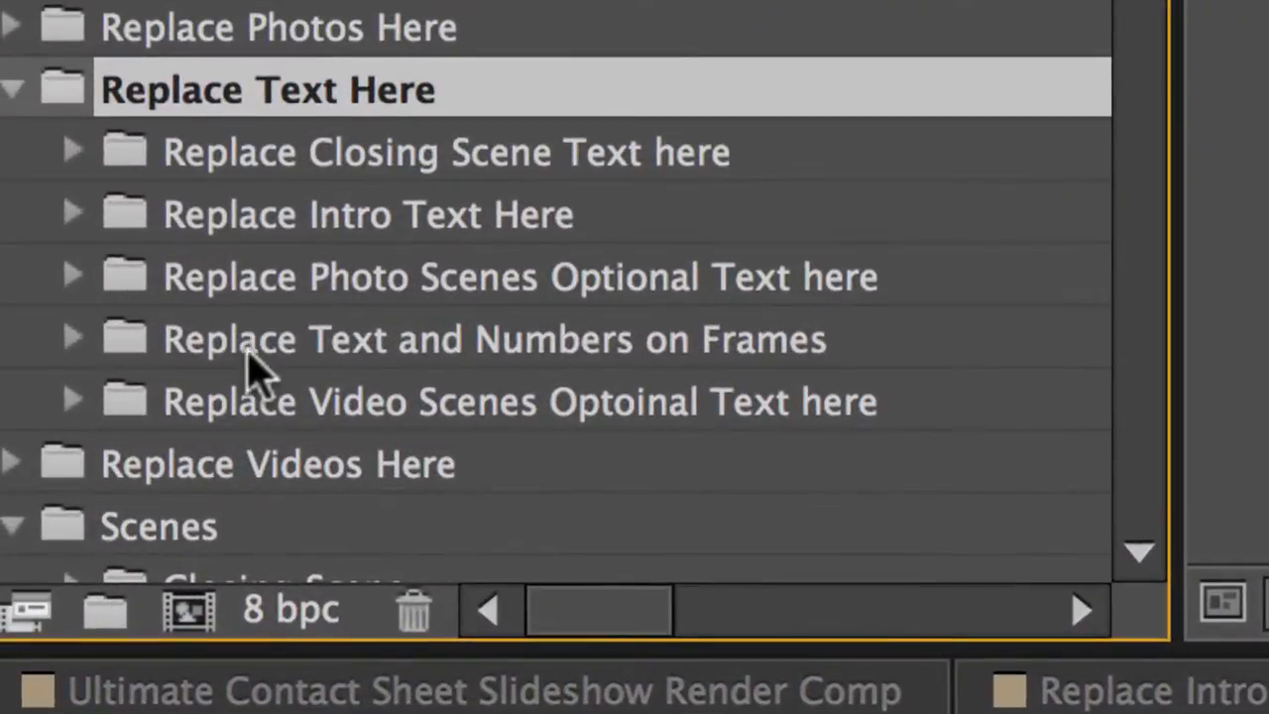
pyautogui.click(256, 357)
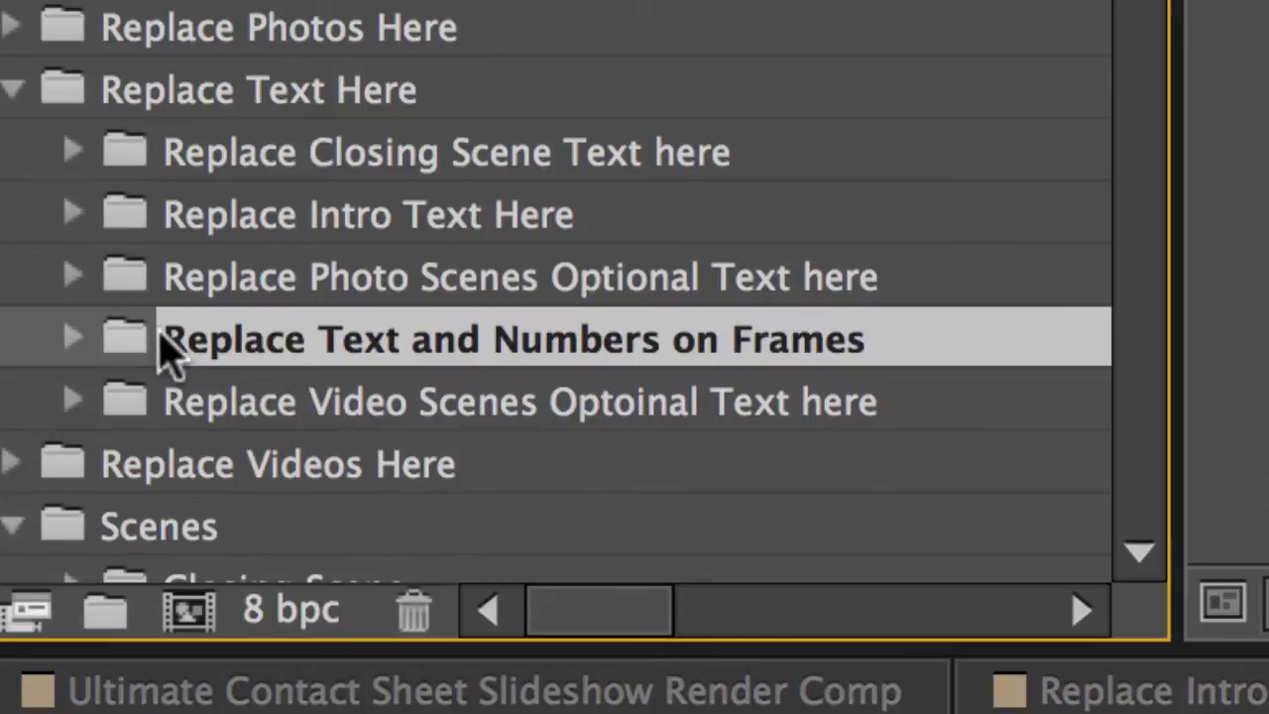
pyautogui.click(71, 339)
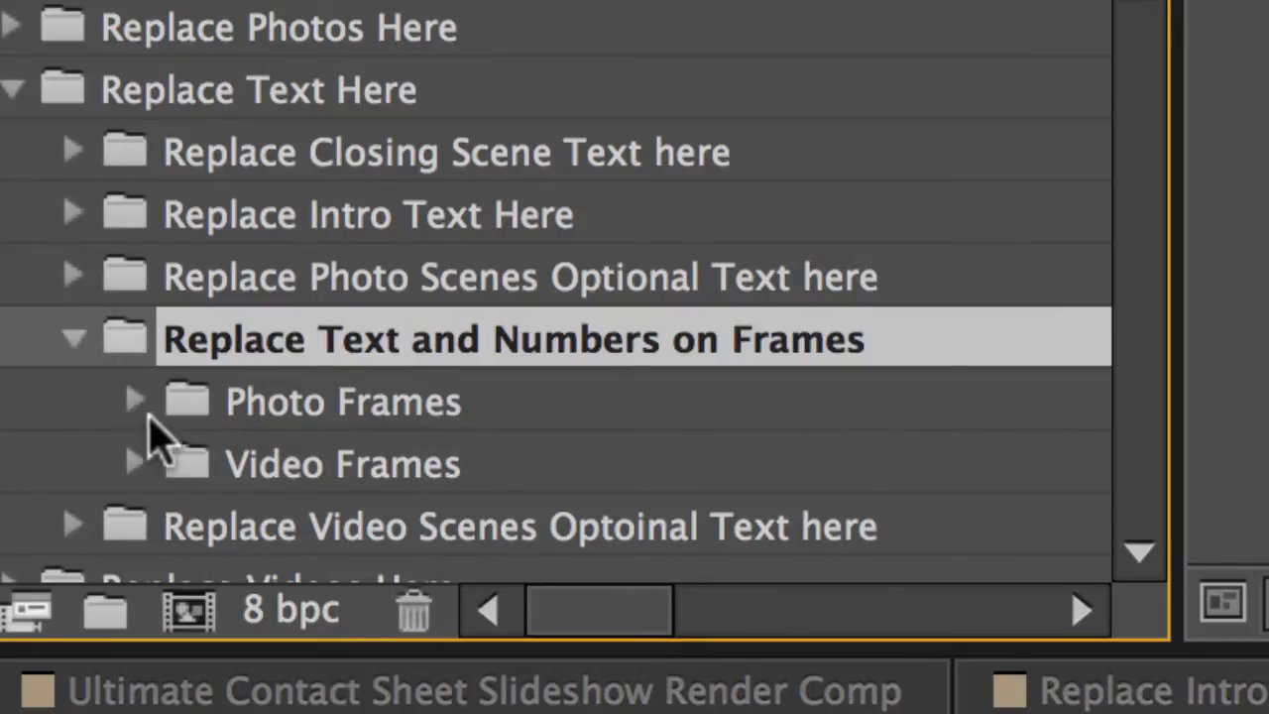
pyautogui.click(293, 422)
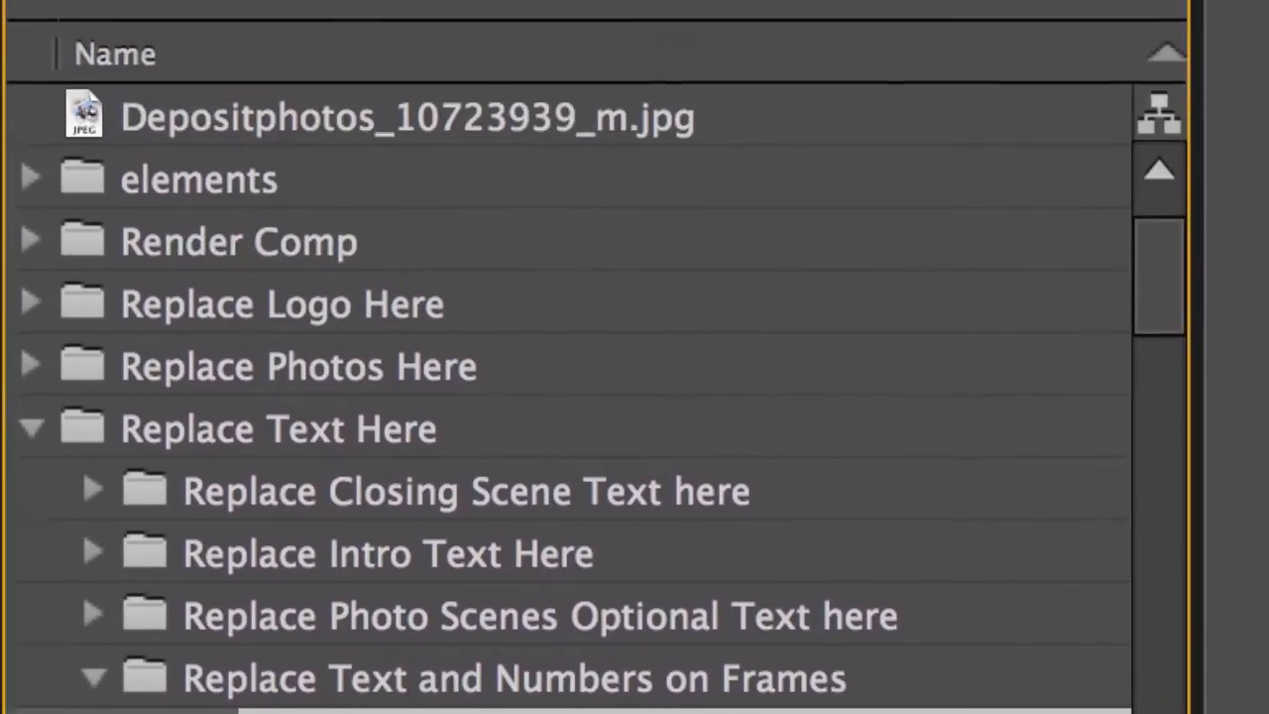
pyautogui.click(156, 713)
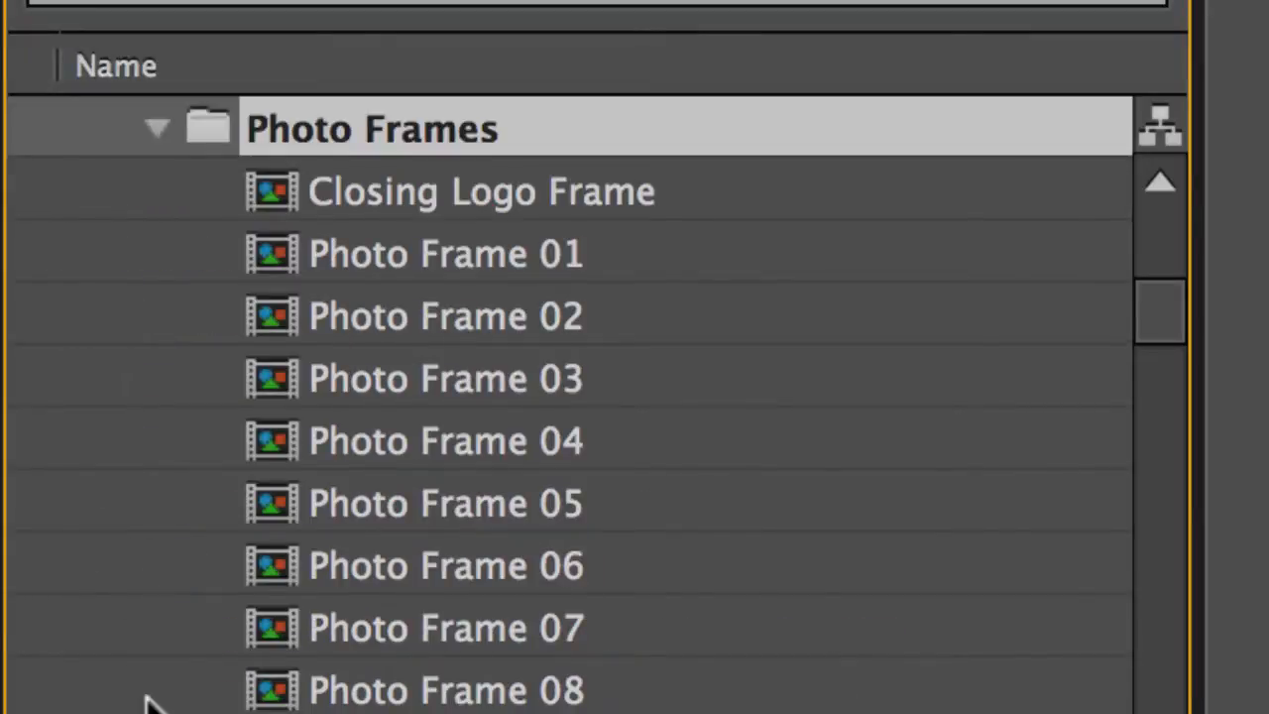
pyautogui.click(433, 285)
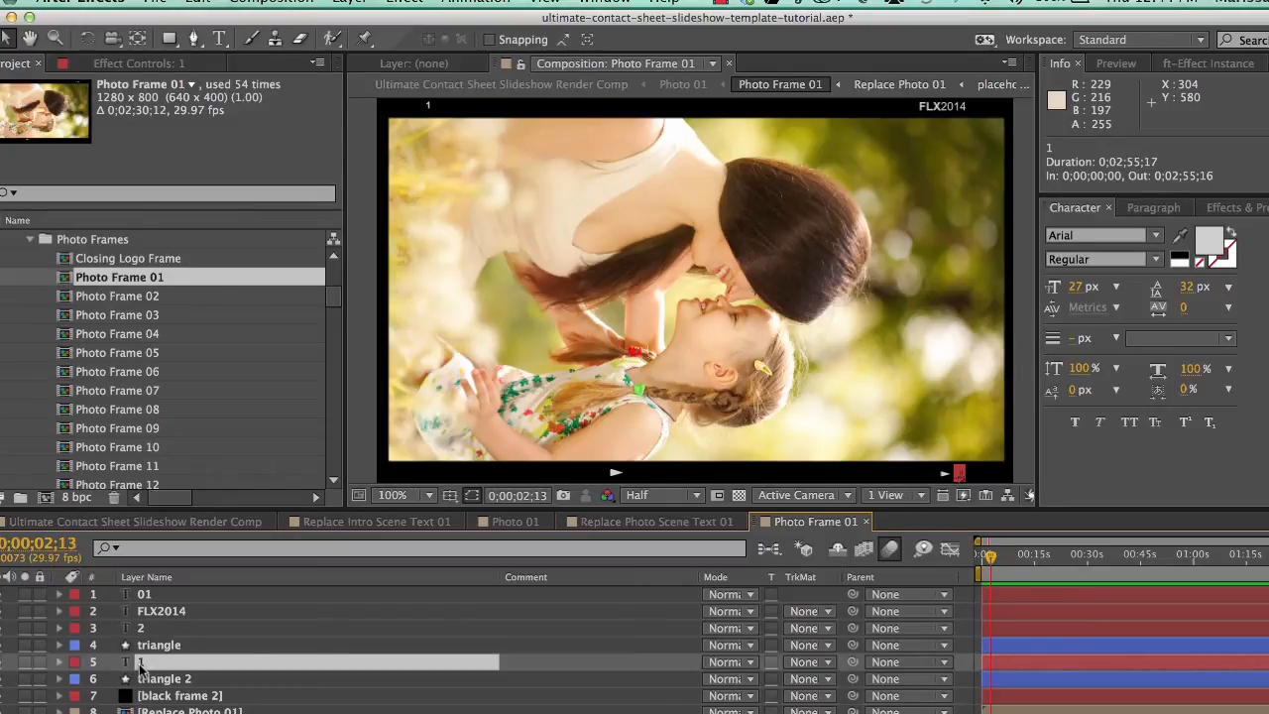
# Change the FLX2014 text layer in Photo Frame 01 to "edit the text".
pyautogui.click(147, 609)
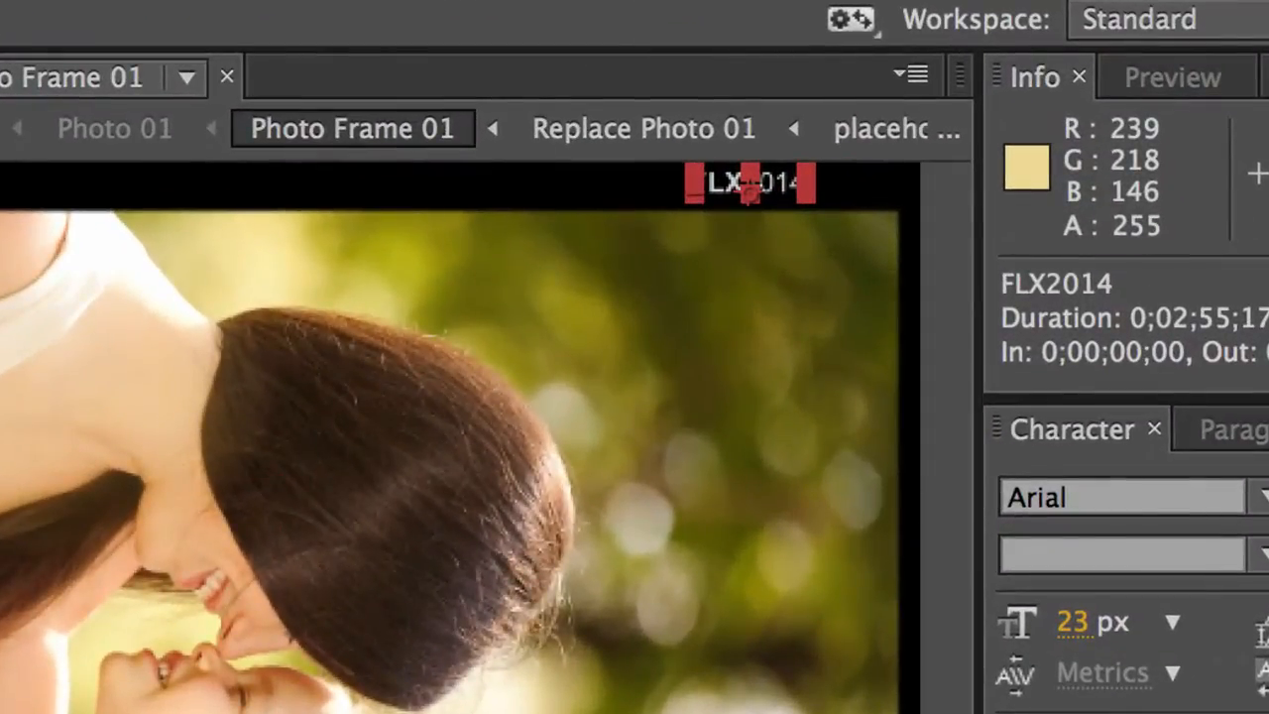
pyautogui.doubleClick(146, 608)
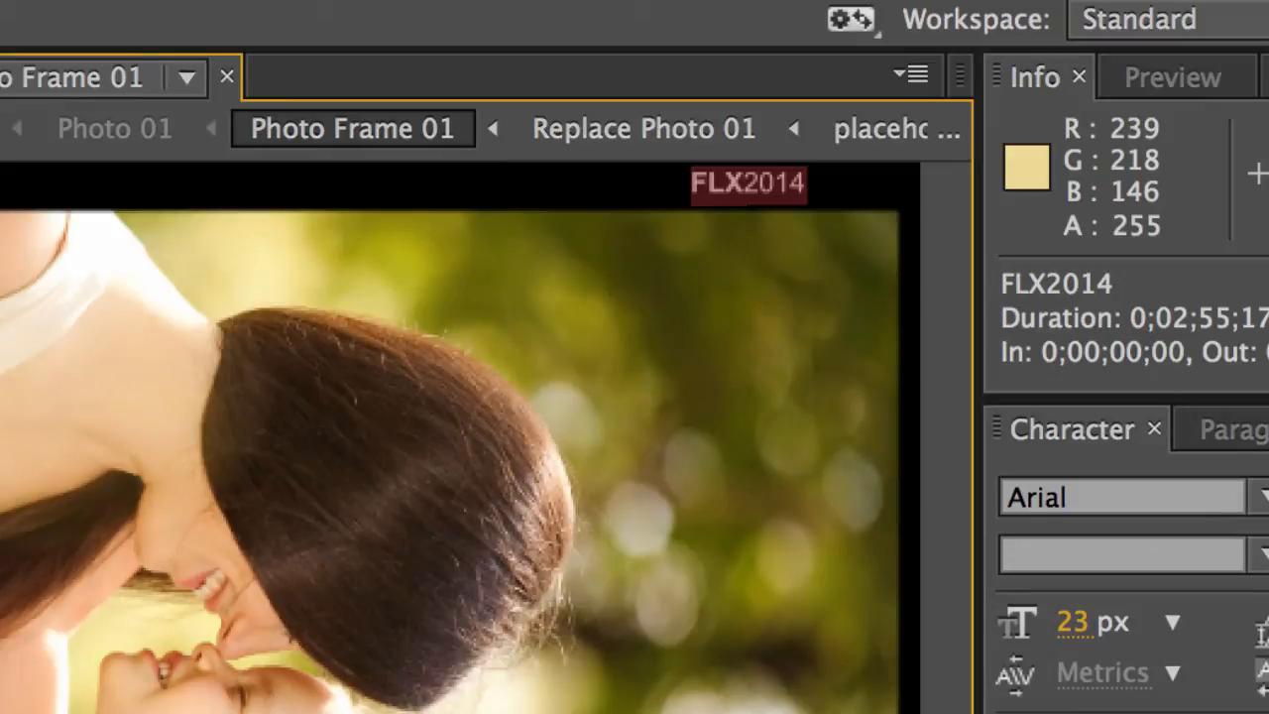
pyautogui.write('edit thext')
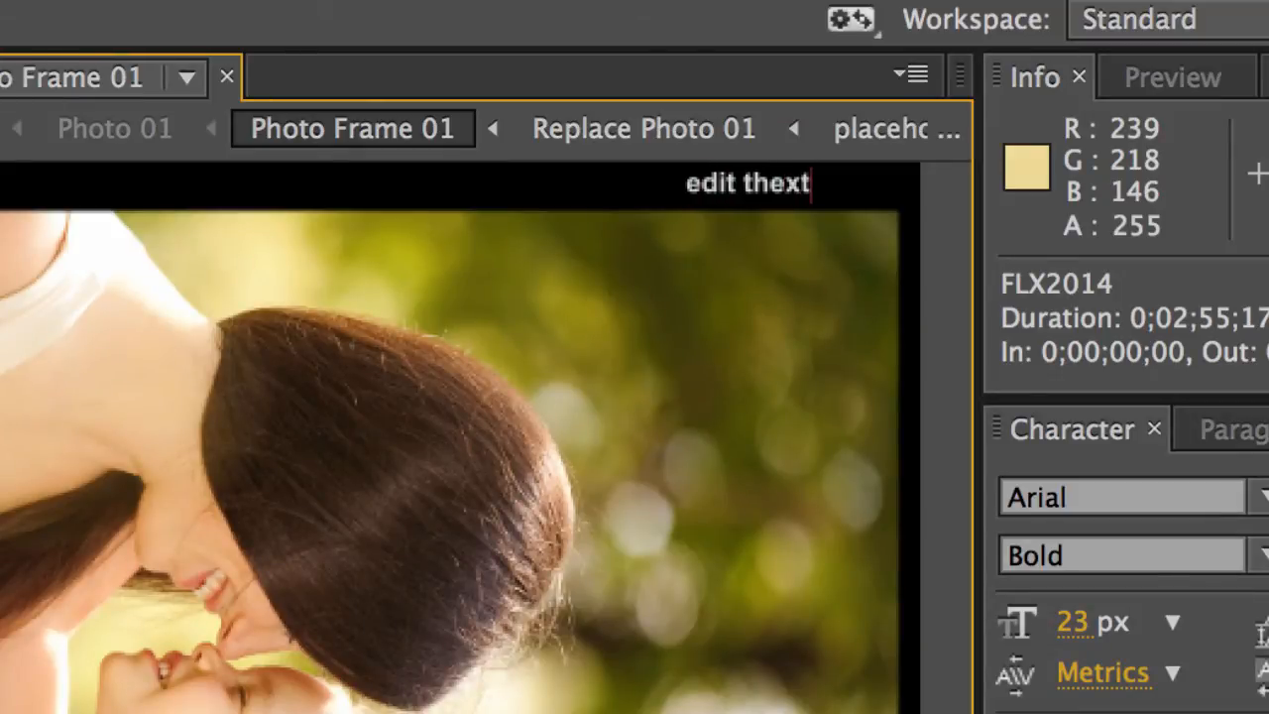
pyautogui.press('BackSpace')
pyautogui.press('BackSpace')
pyautogui.press('BackSpace')
pyautogui.write('e')
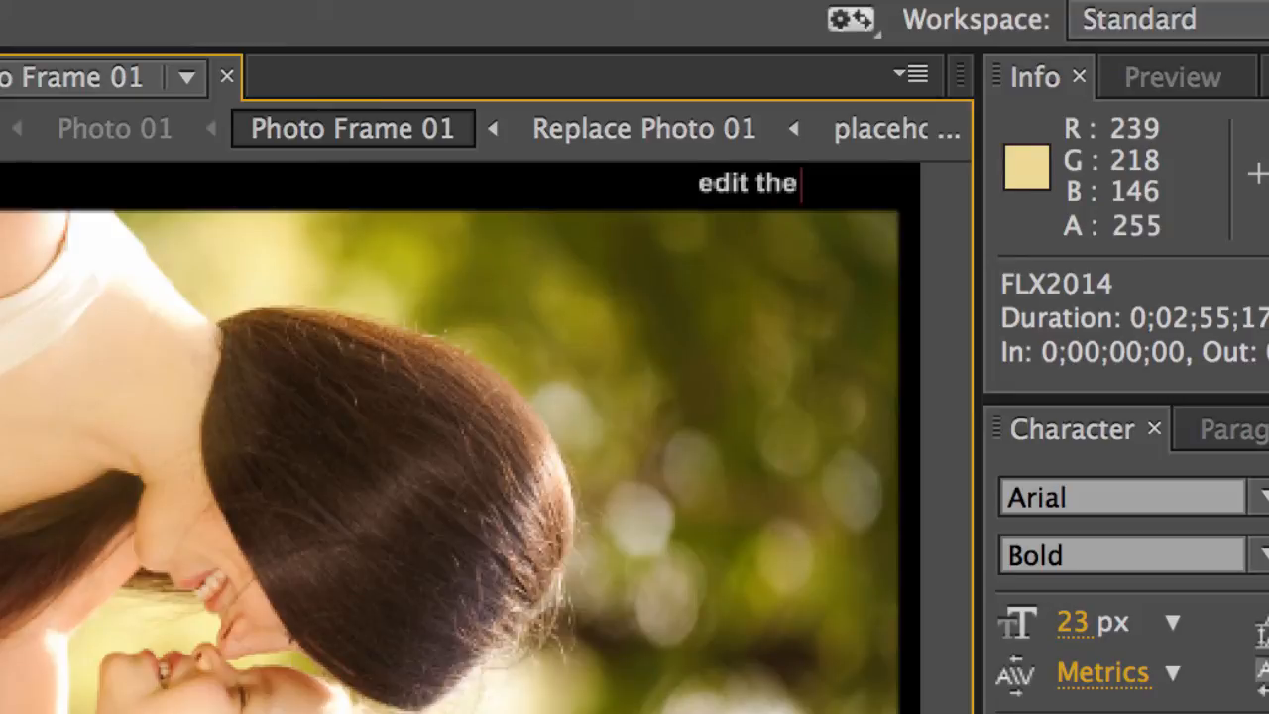
pyautogui.write(' text')
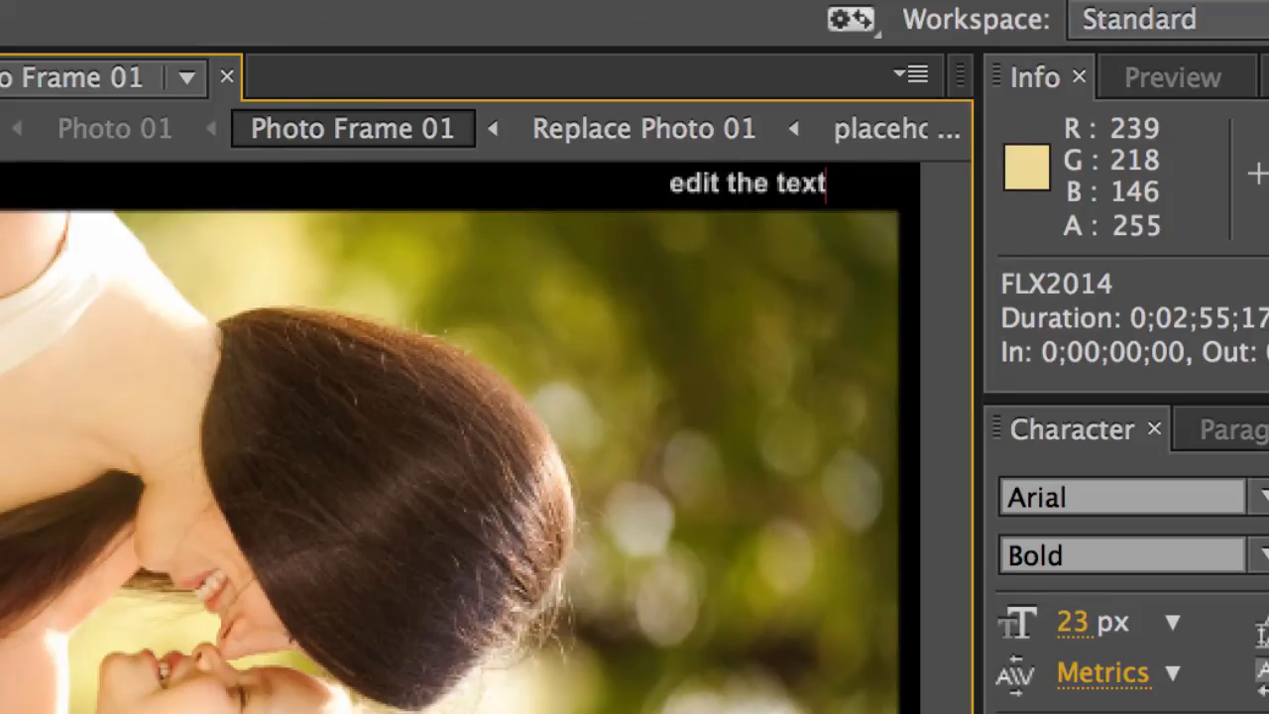
pyautogui.press('Escape')
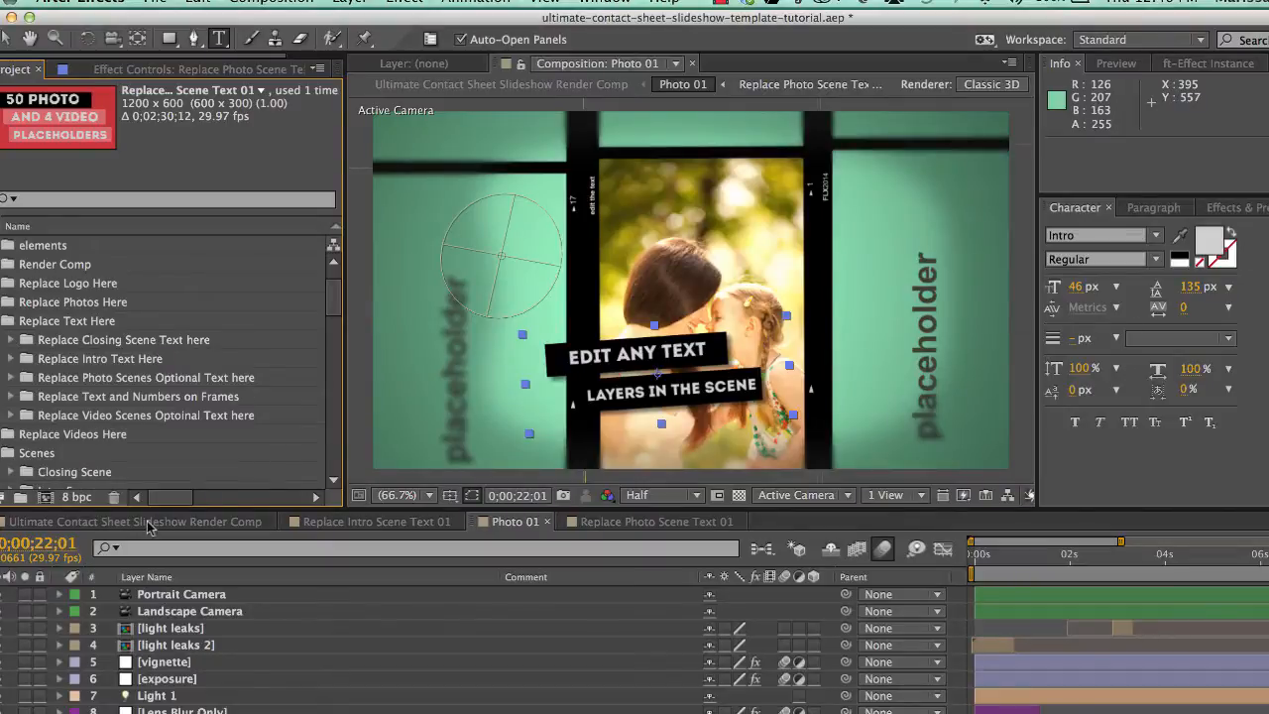
# View the closing scene text at 0;03;56;13 in the Ultimate Contact Sheet Slideshow Render Comp and select the Replace Text Here folder.
pyautogui.click(149, 521)
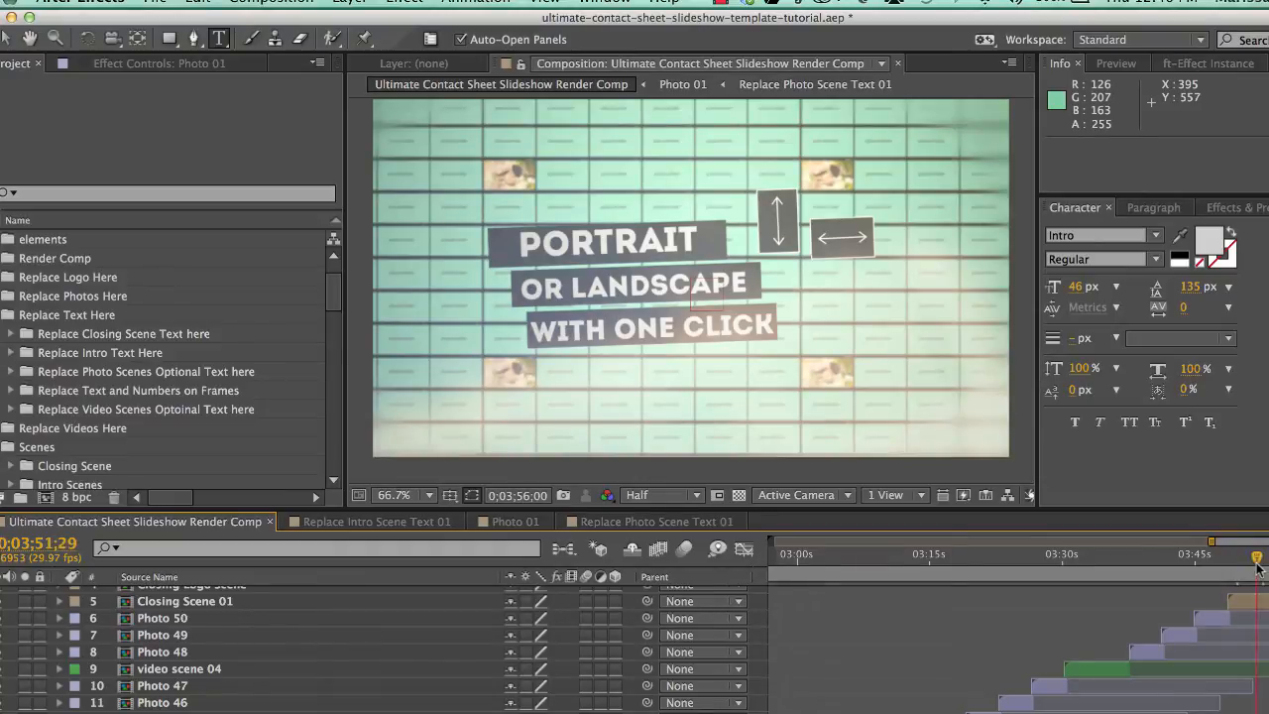
pyautogui.click(1258, 559)
pyautogui.click(1268, 558)
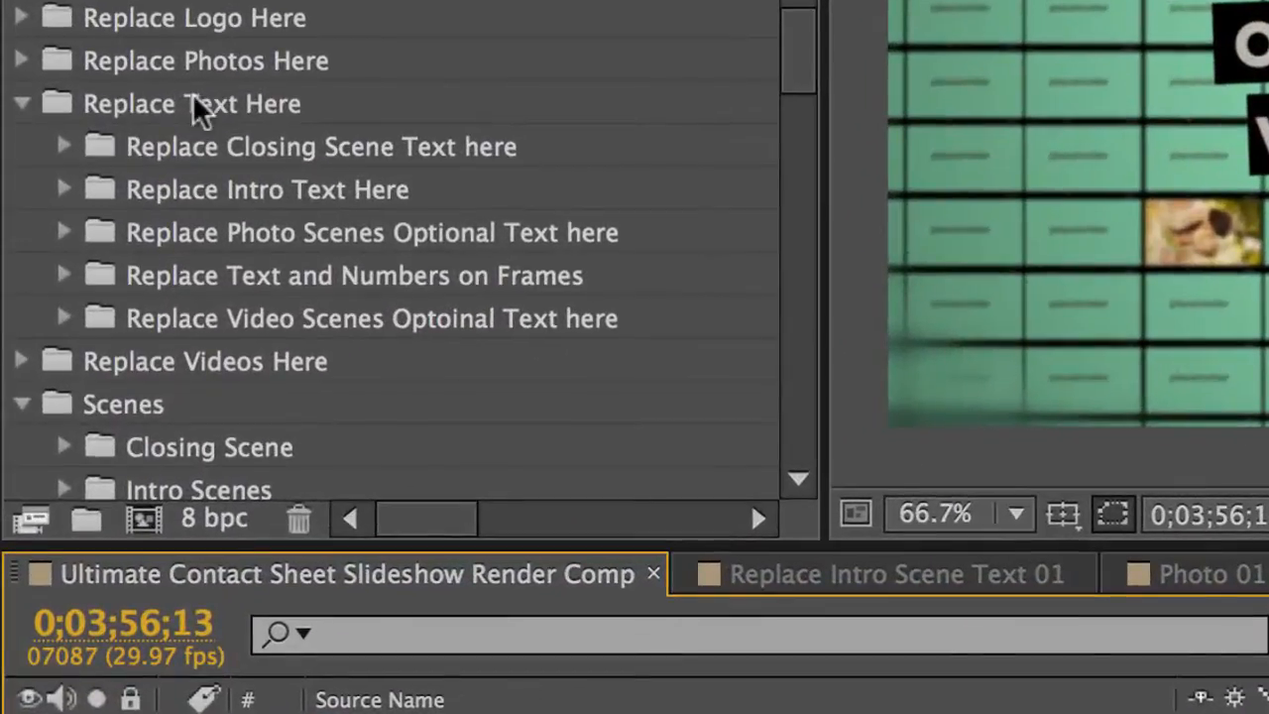
pyautogui.click(63, 315)
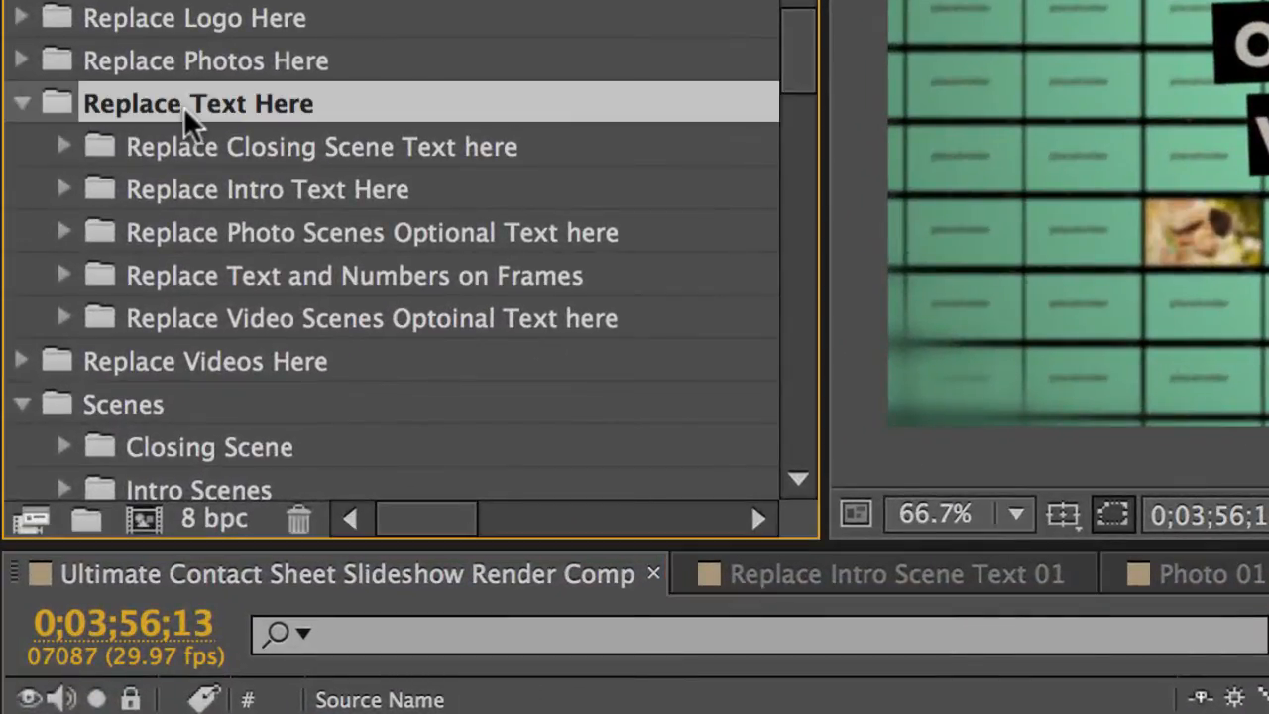
# Expand the Replace Closing Scene Text here folder and open the Replace Closing Scene Text 01 composition.
pyautogui.click(269, 149)
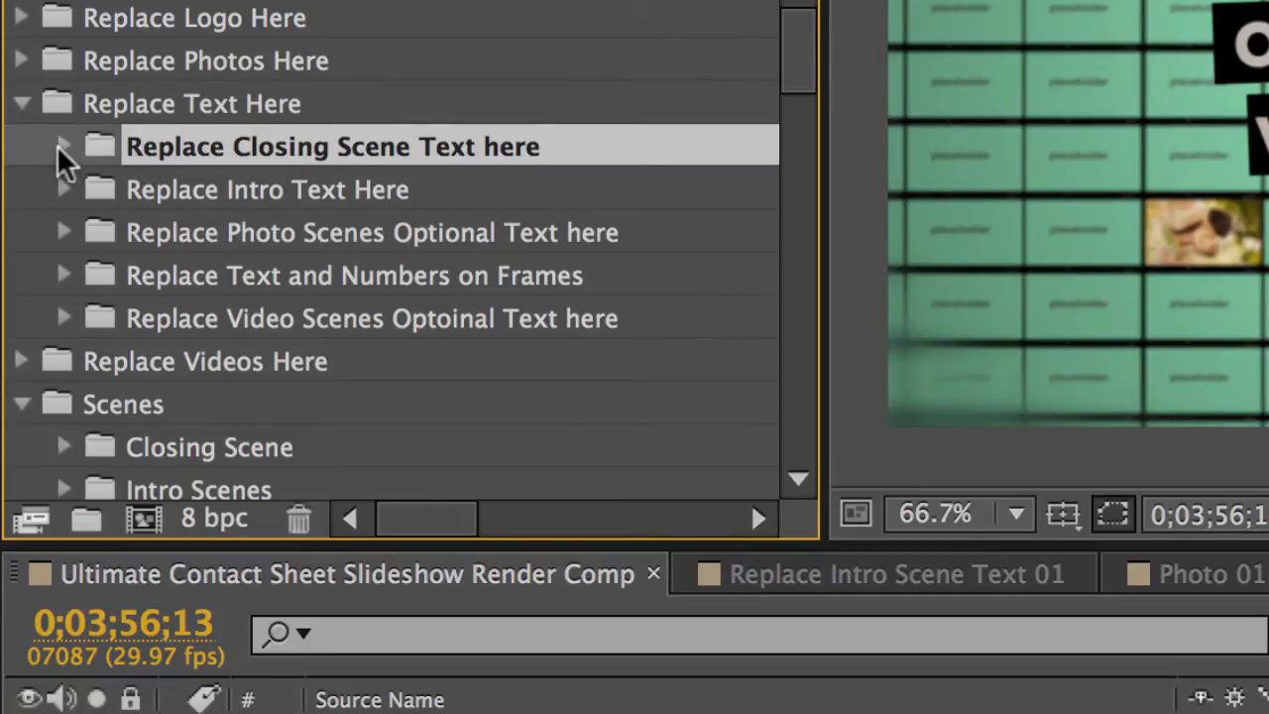
pyautogui.click(59, 144)
pyautogui.click(240, 188)
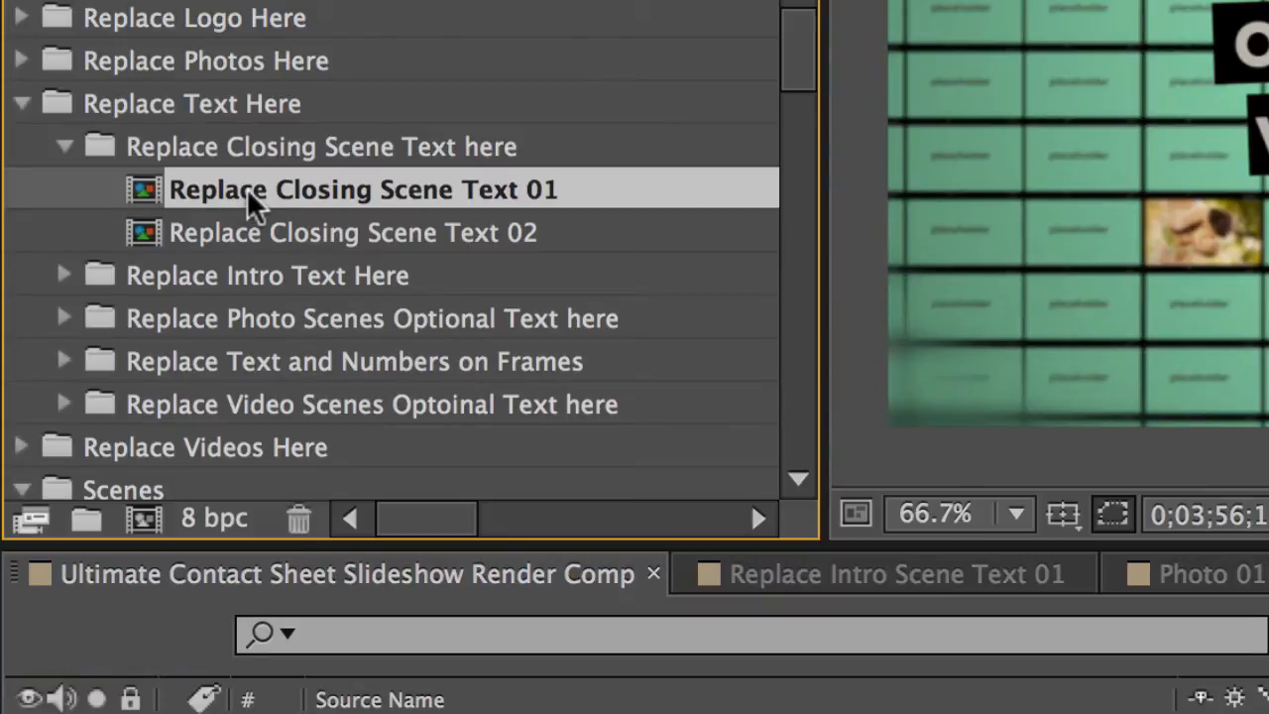
pyautogui.doubleClick(247, 188)
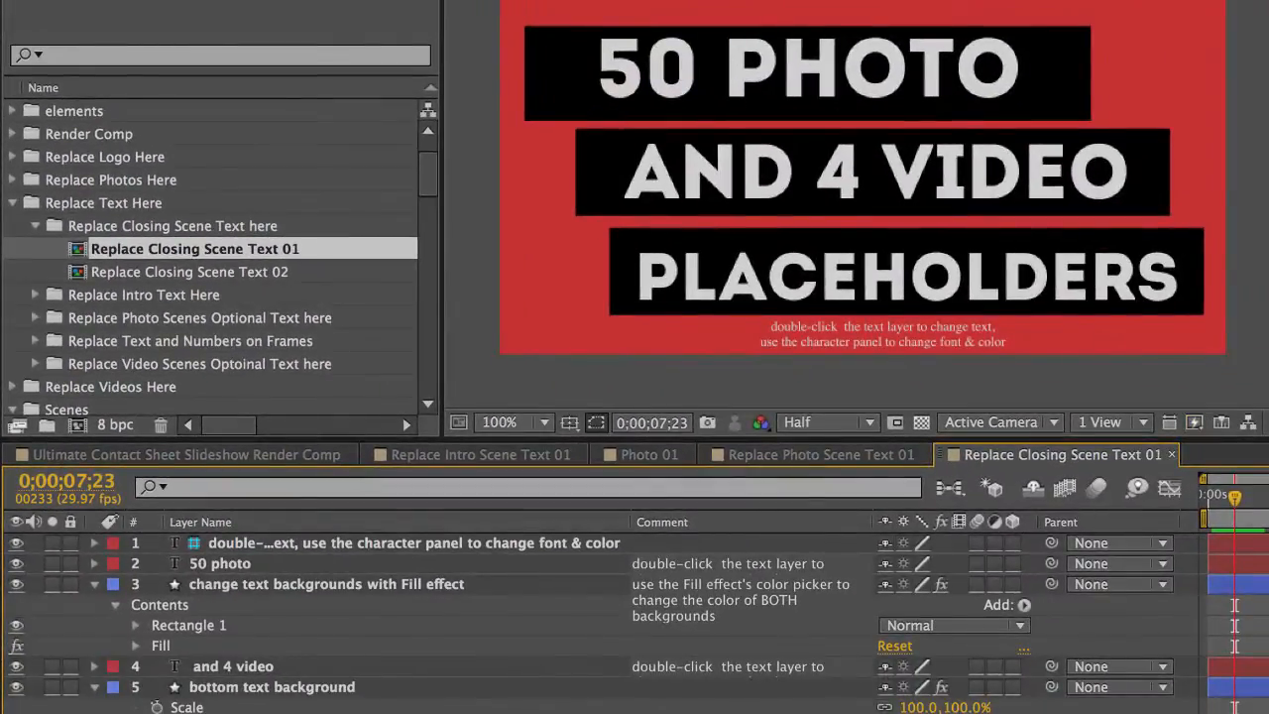
# Open the text of the "50 photo" layer for editing and leave text editing.
pyautogui.click(210, 564)
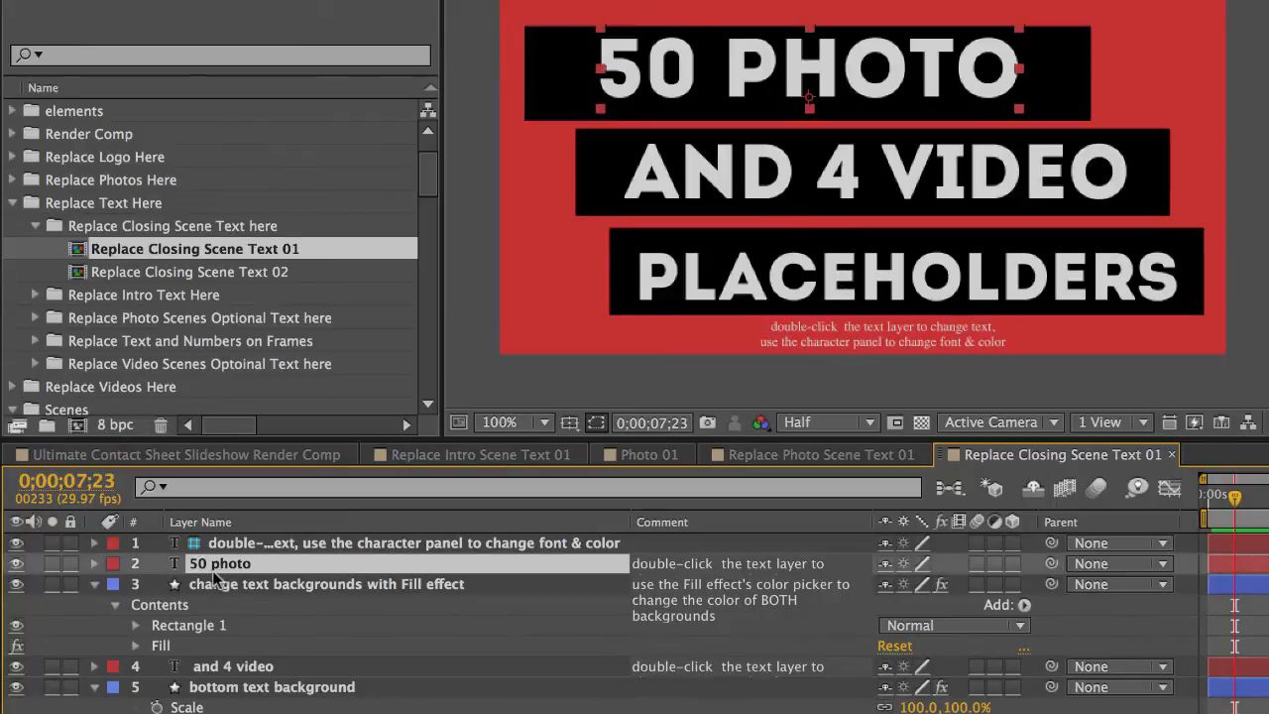
pyautogui.doubleClick(199, 568)
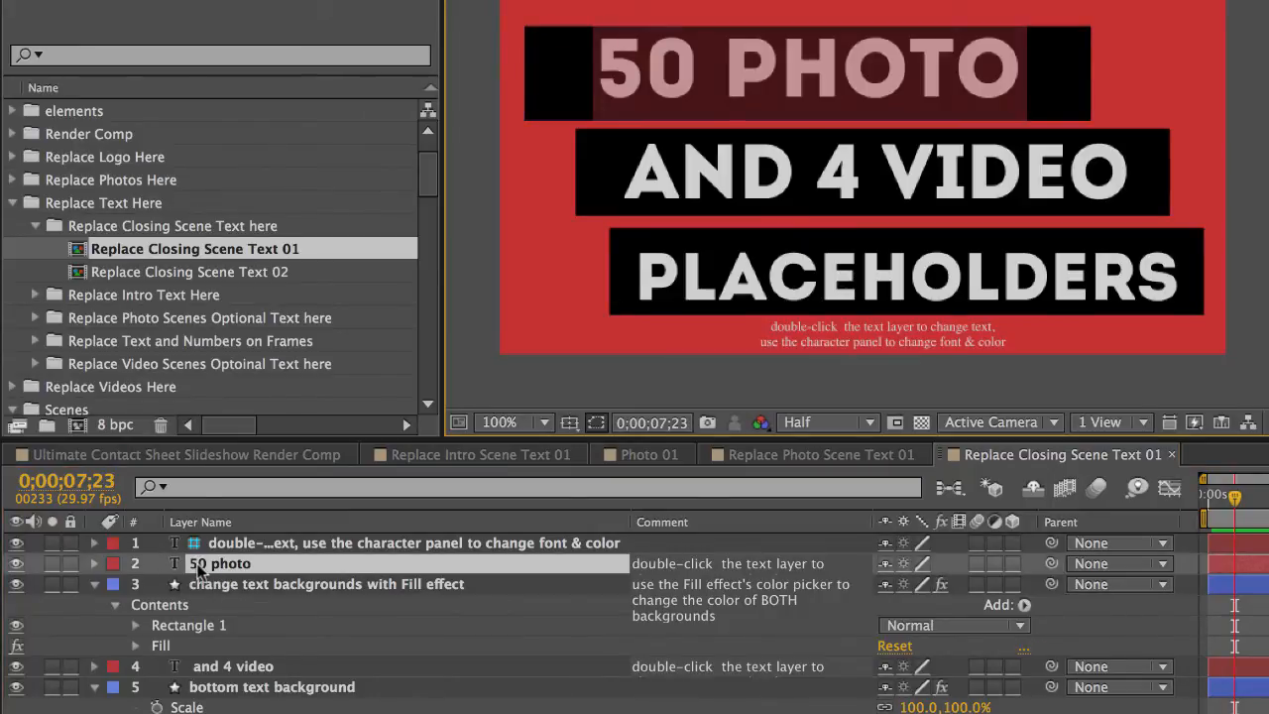
pyautogui.click(258, 600)
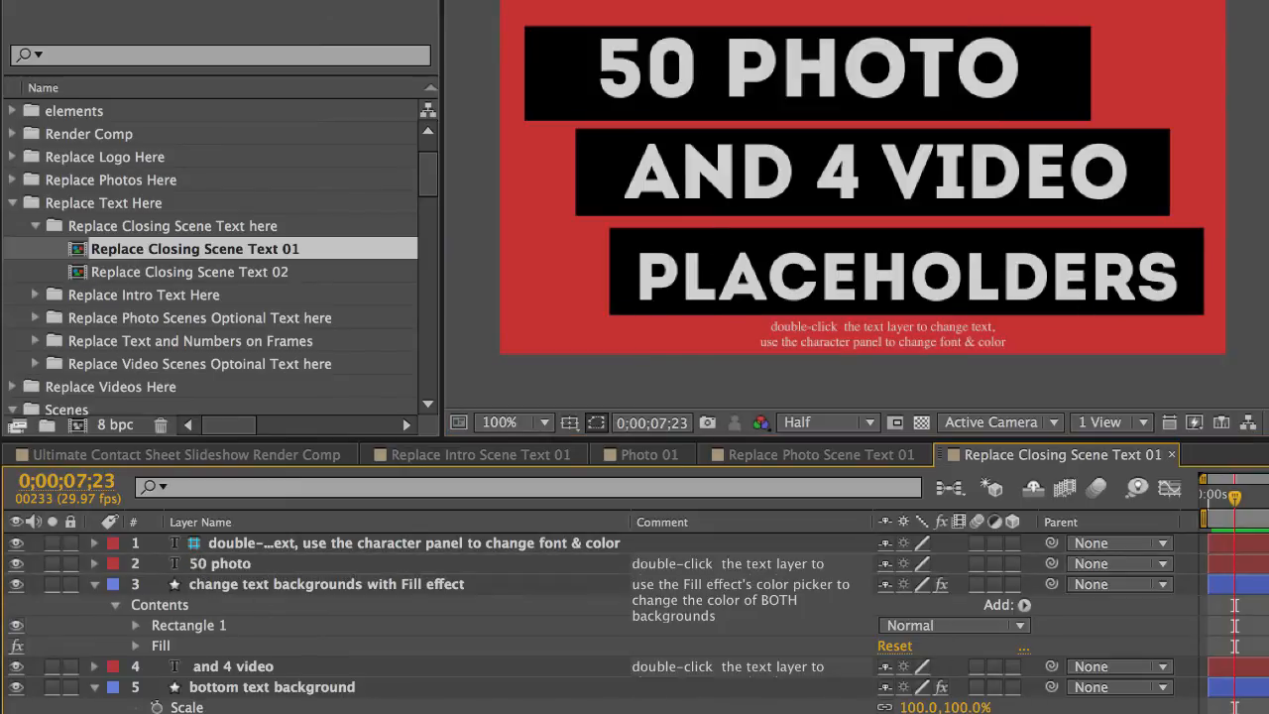
# Open the Replace Closing Scene Text 02 composition and hide Shape Layer 1 and Shape Layer 2.
pyautogui.click(220, 274)
pyautogui.doubleClick(220, 274)
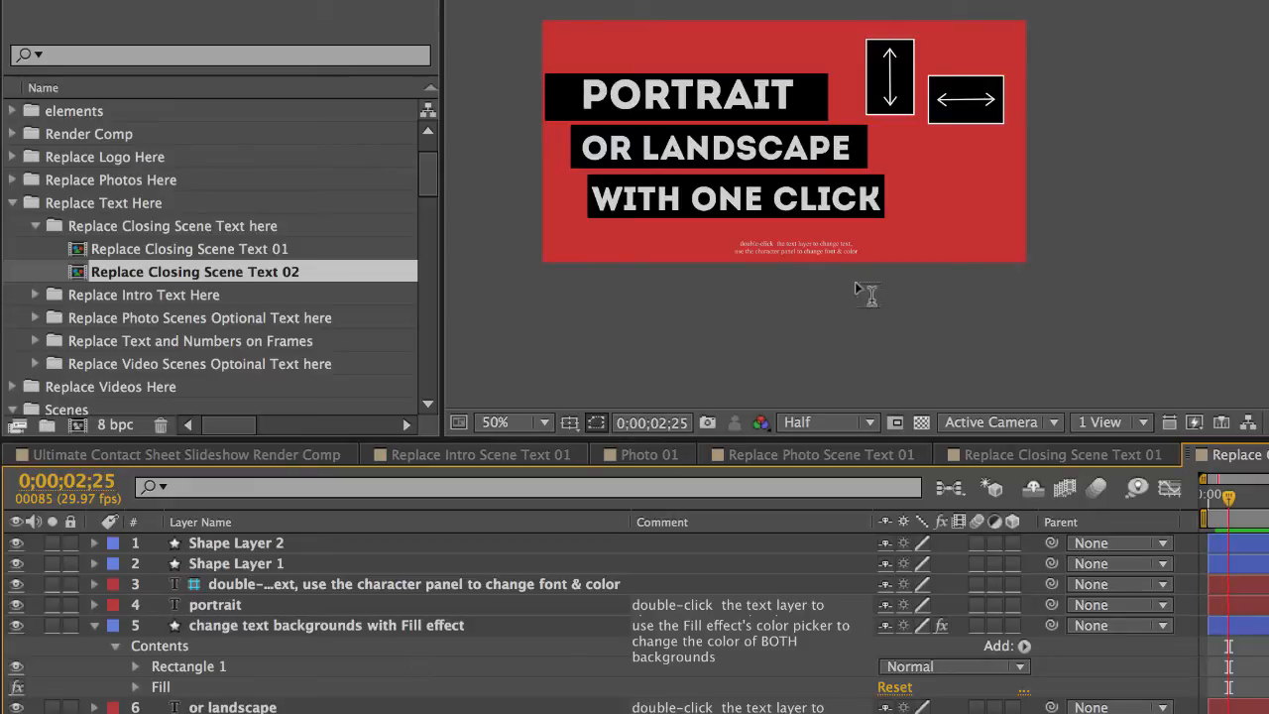
pyautogui.click(16, 542)
pyautogui.click(16, 563)
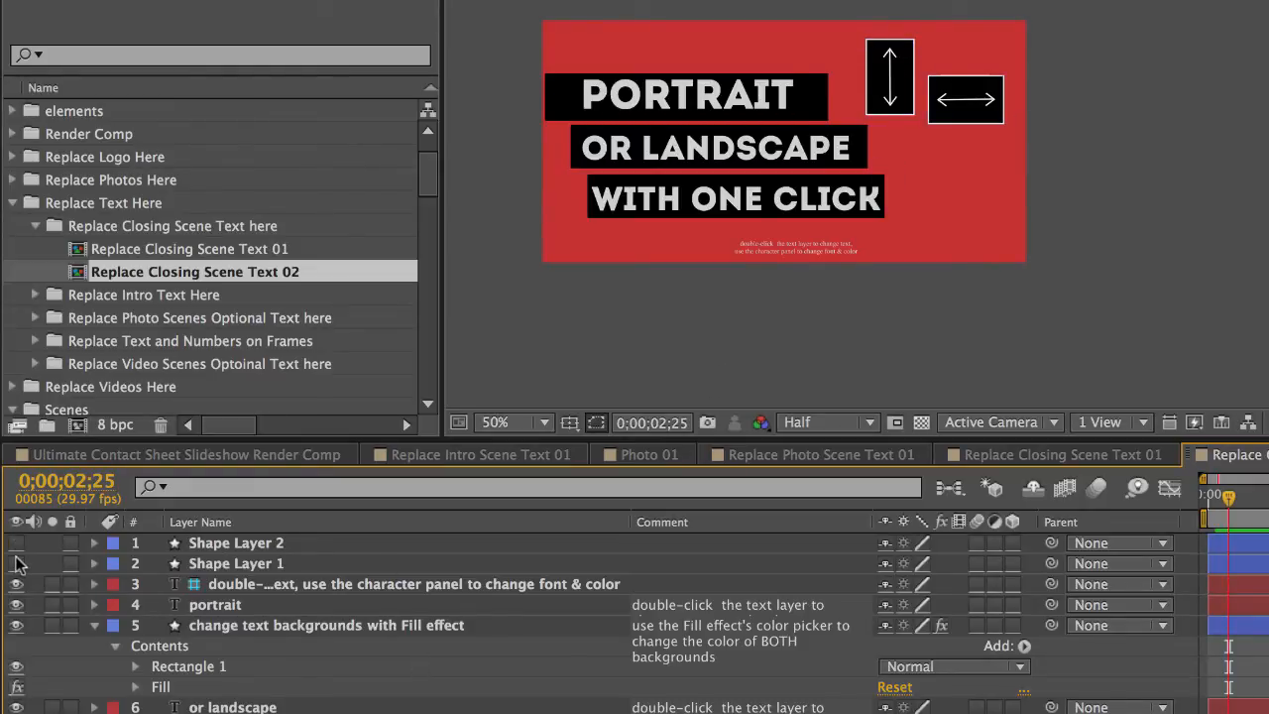
# Collapse the closing scene text folders and open the Replace Closing Scene Logo and Tag line composition from the Replace Logo Here folder.
pyautogui.doubleClick(98, 232)
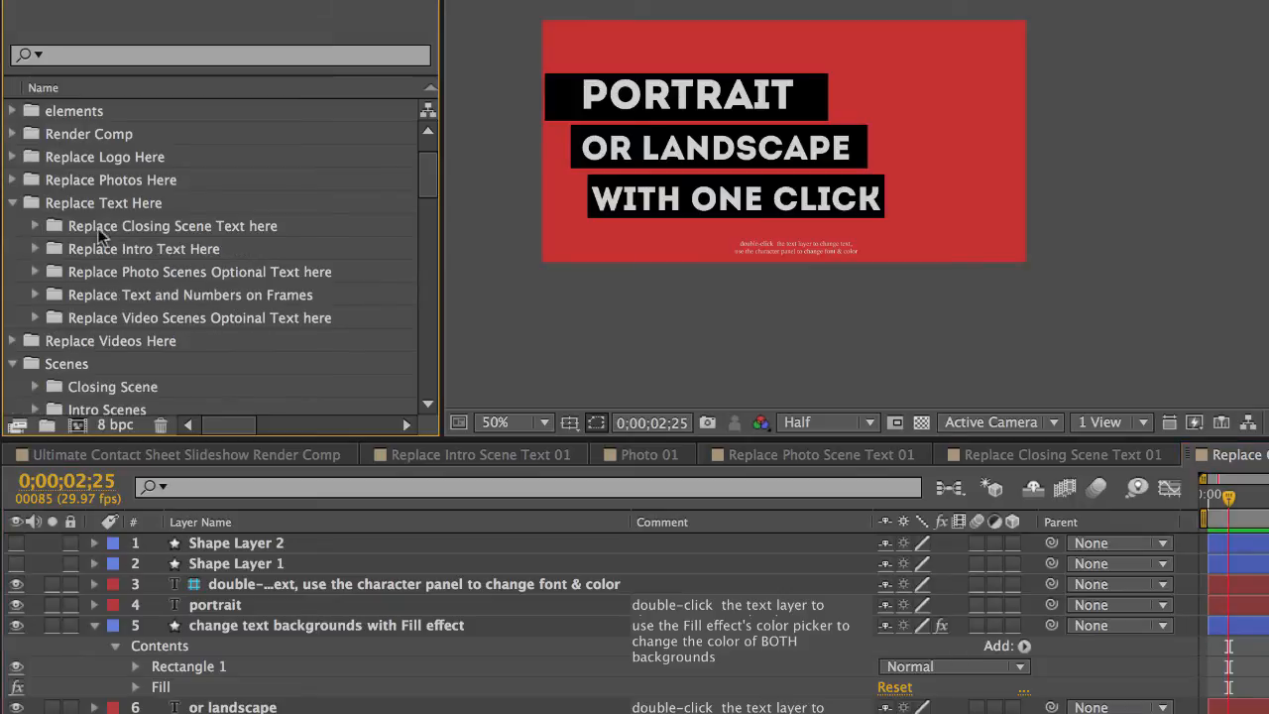
pyautogui.click(13, 203)
pyautogui.click(65, 161)
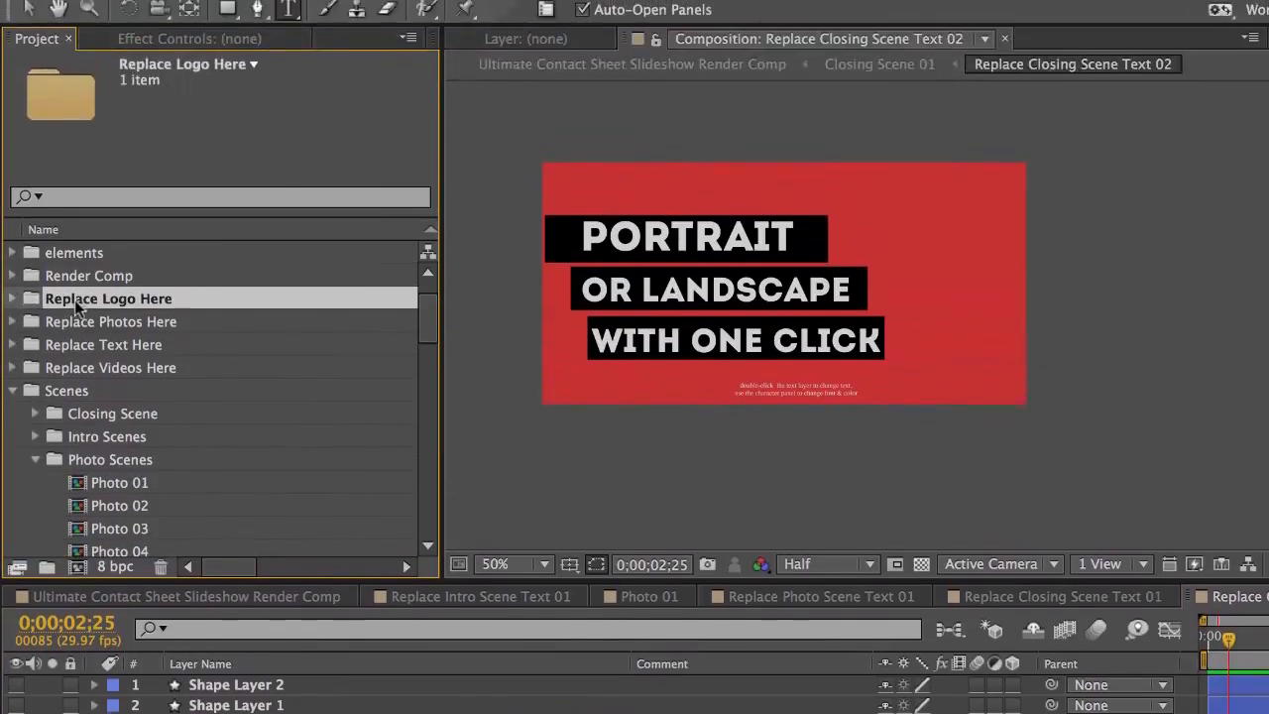
pyautogui.click(13, 306)
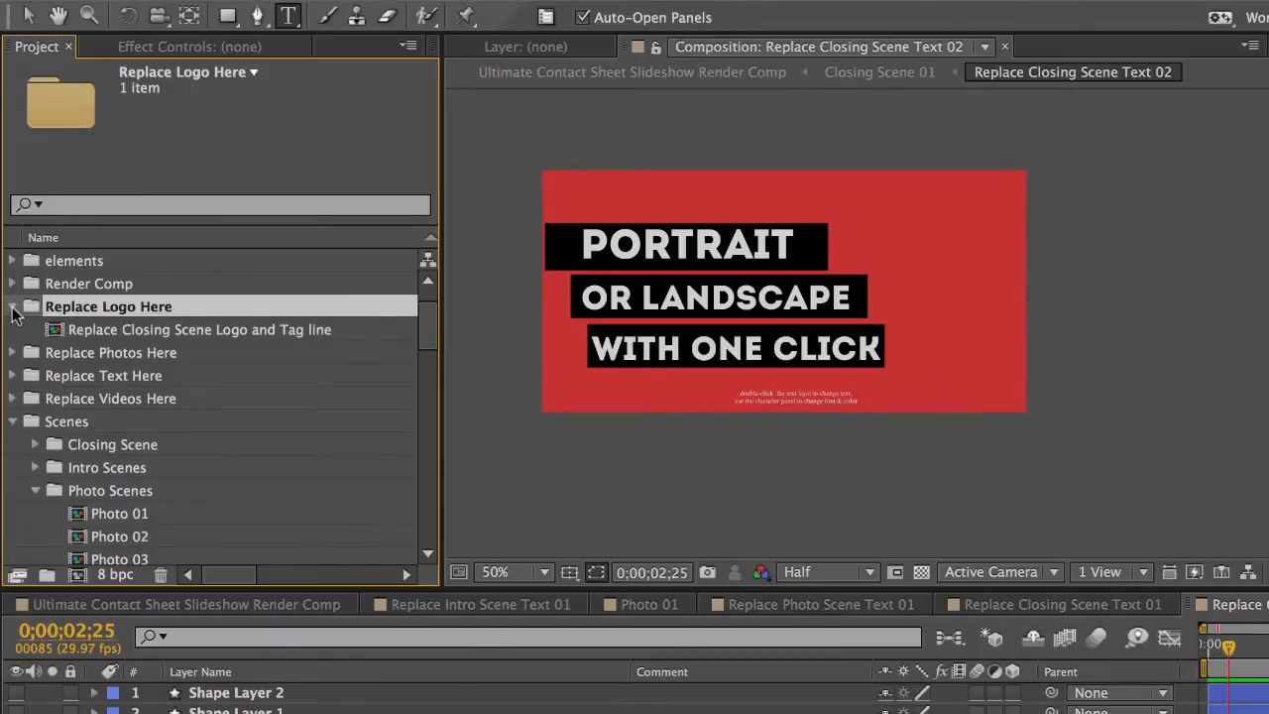
pyautogui.click(91, 337)
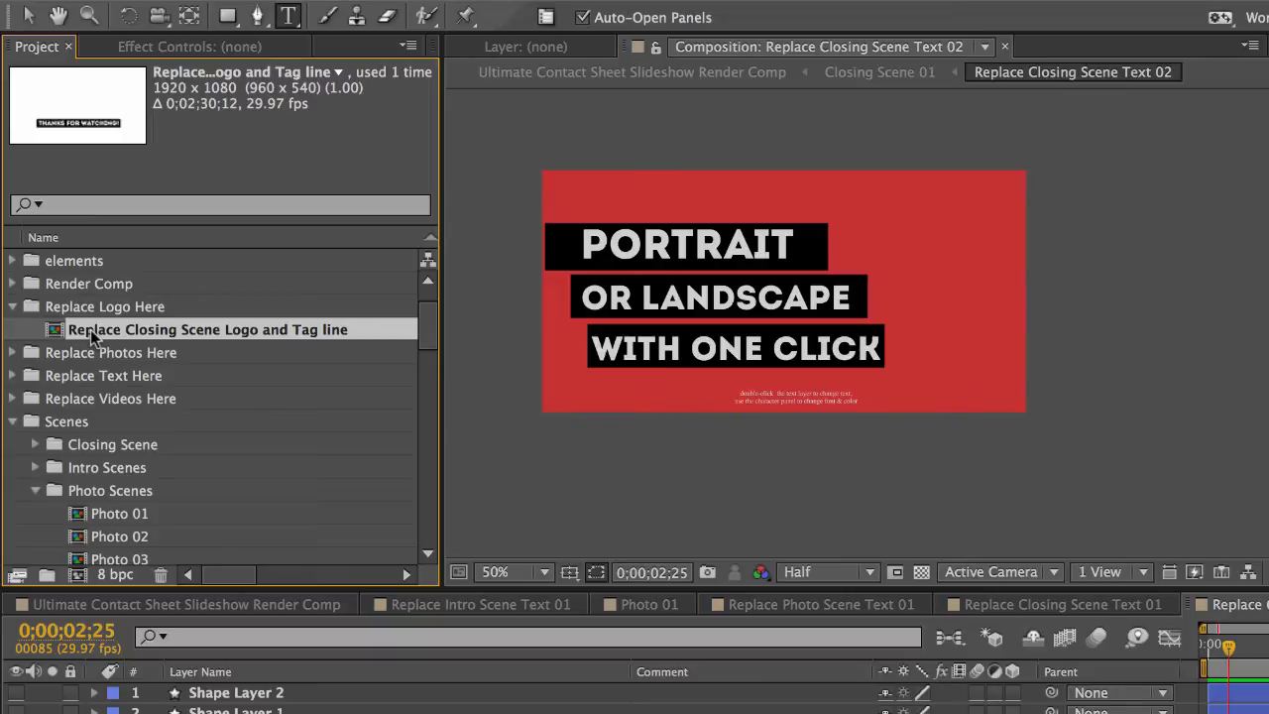
pyautogui.doubleClick(91, 331)
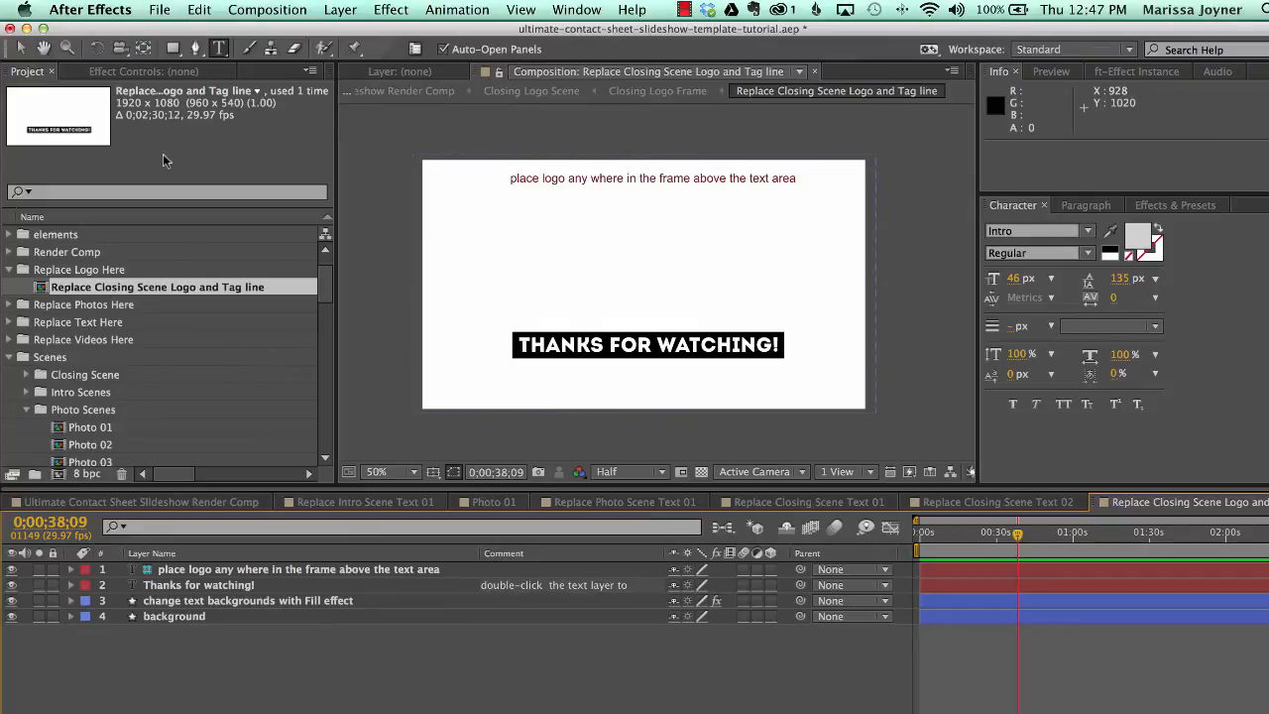
# Search for "fluxlogo" to import FluxVFX-logo.jpg, and add it to the composition directly beneath the "Thanks for watching!" layer.
pyautogui.click(30, 431)
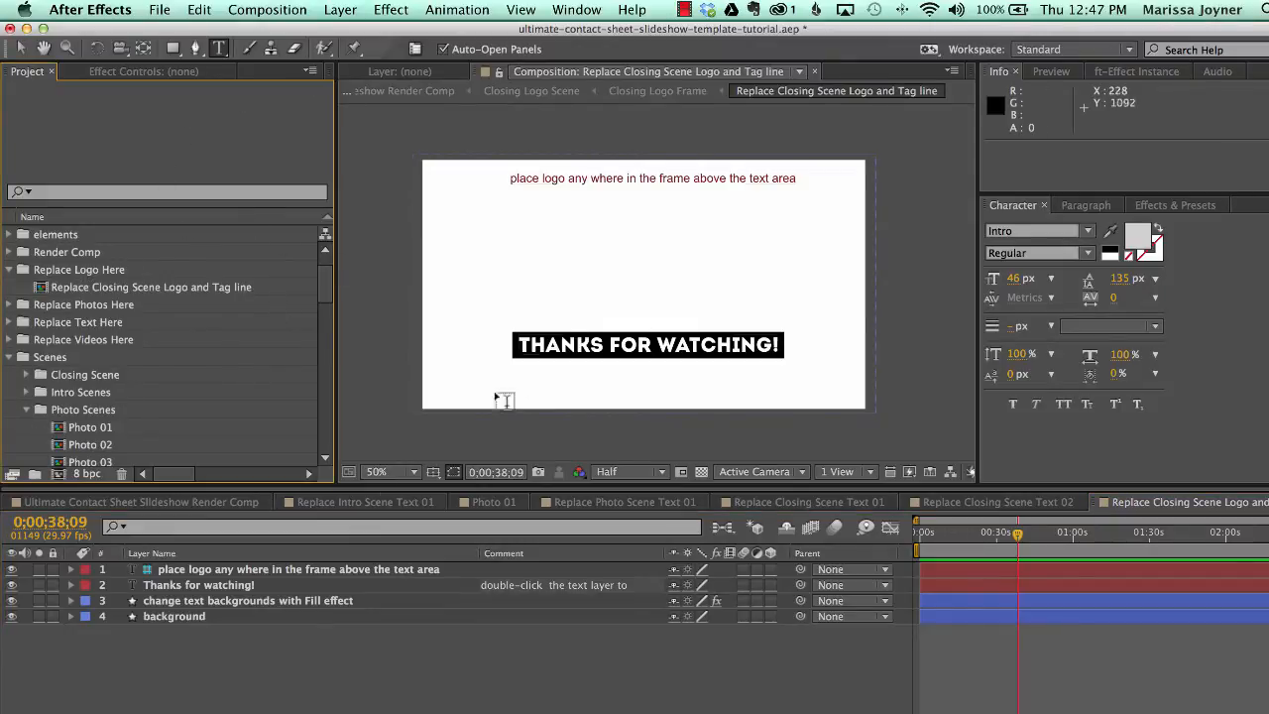
pyautogui.click(158, 10)
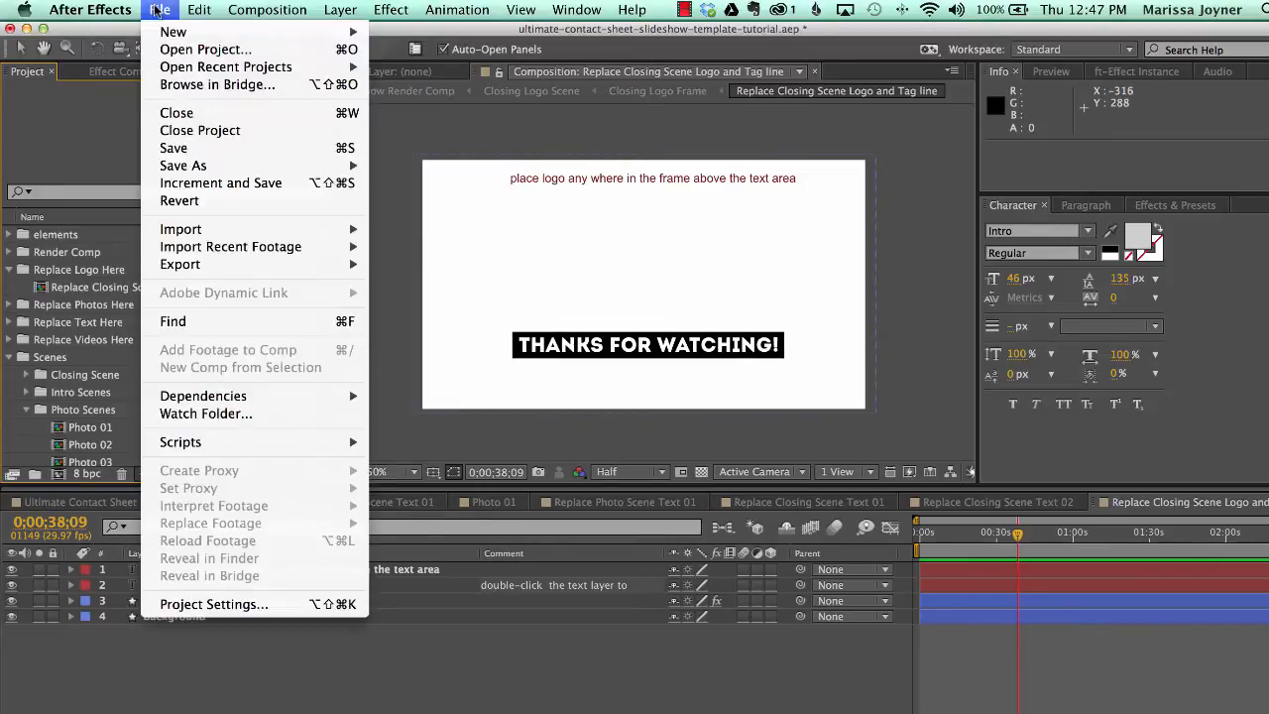
pyautogui.moveTo(253, 229)
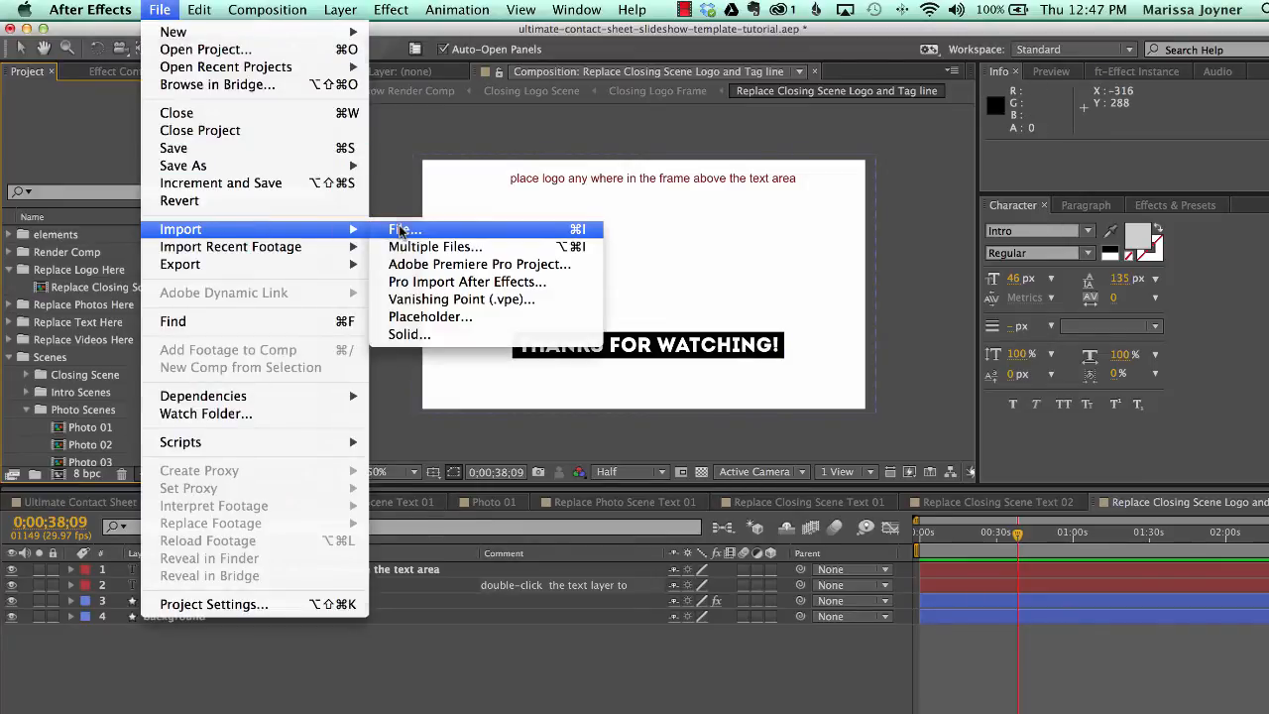
pyautogui.click(400, 231)
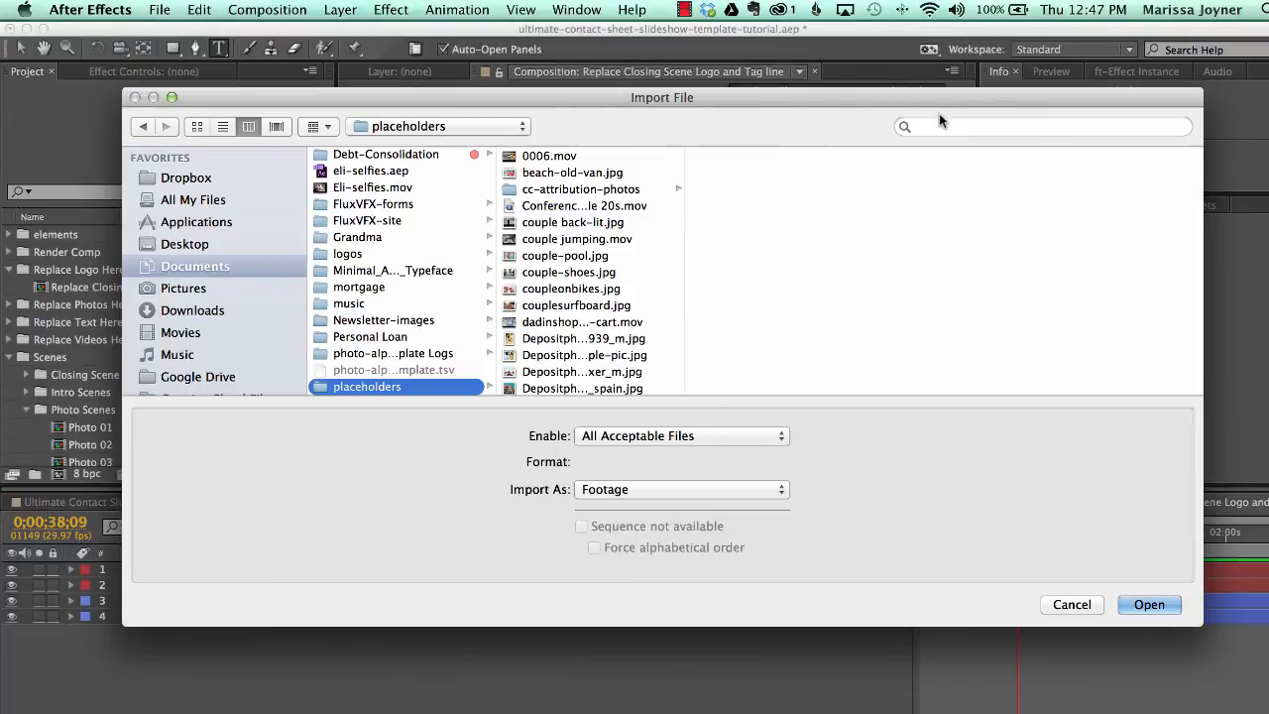
pyautogui.click(940, 117)
pyautogui.write('flux')
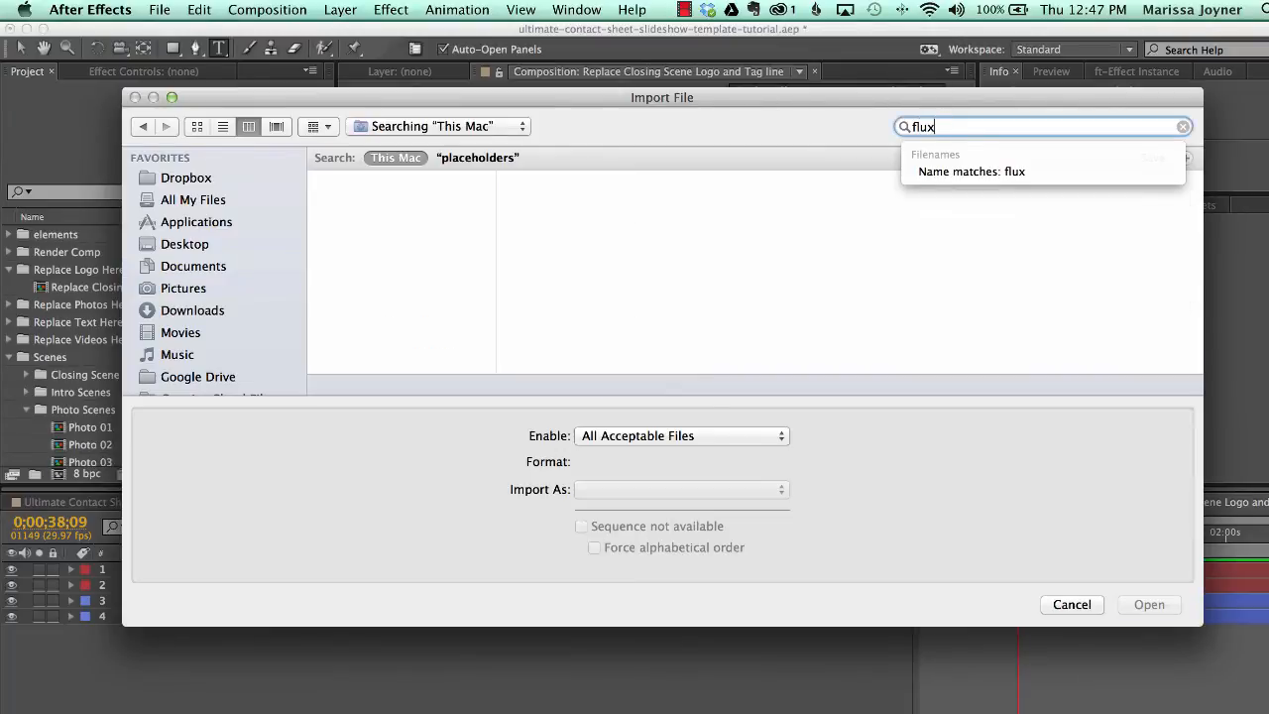
pyautogui.write('logo')
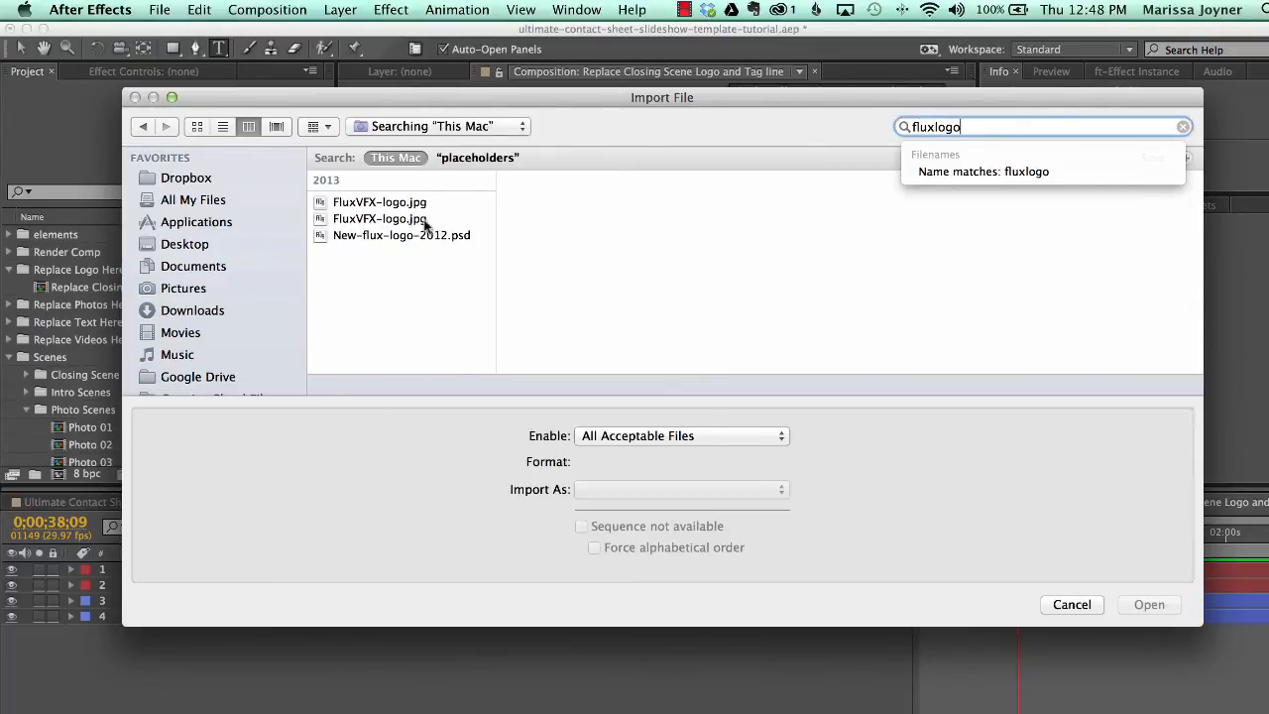
pyautogui.click(410, 203)
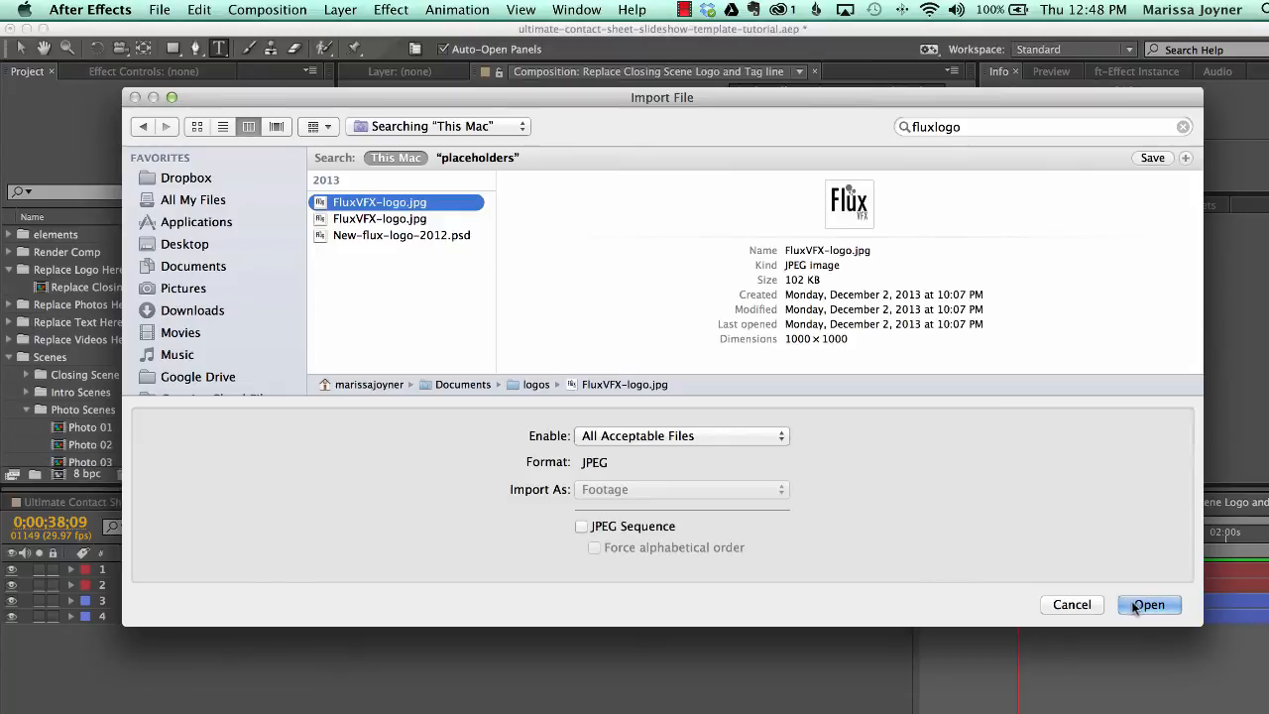
pyautogui.click(1142, 604)
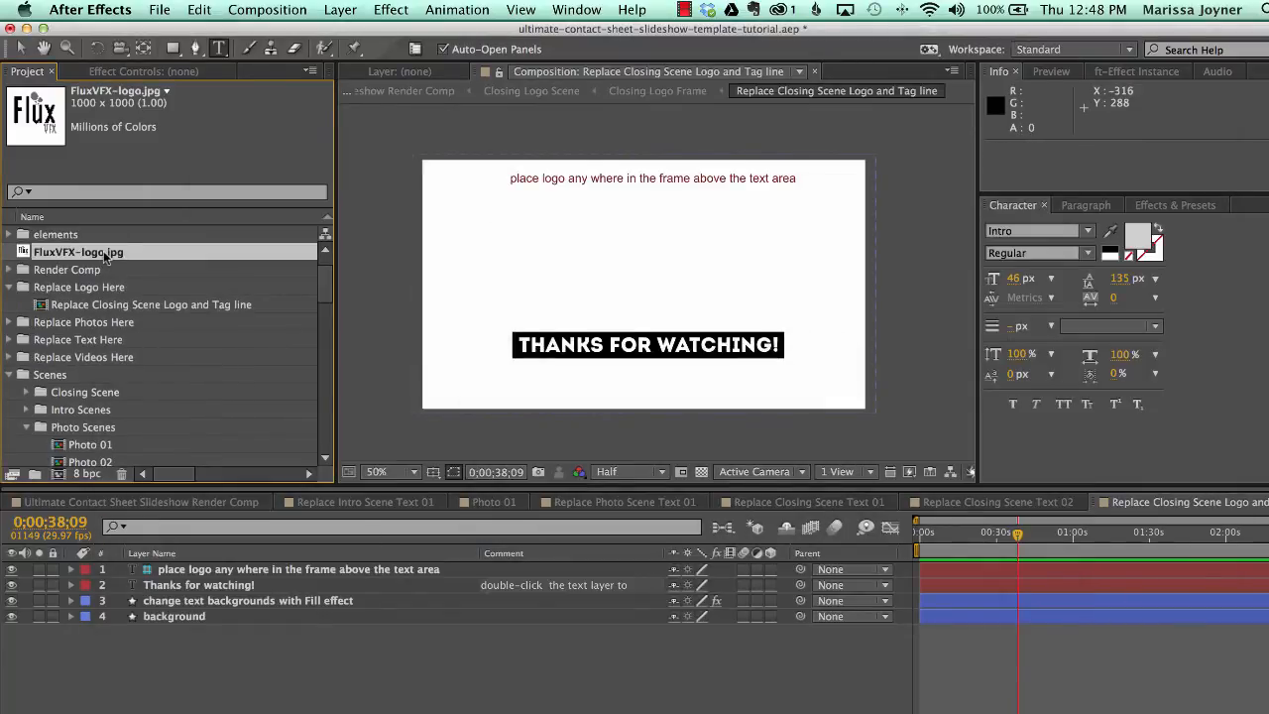
pyautogui.moveTo(105, 256); pyautogui.dragTo(209, 602)
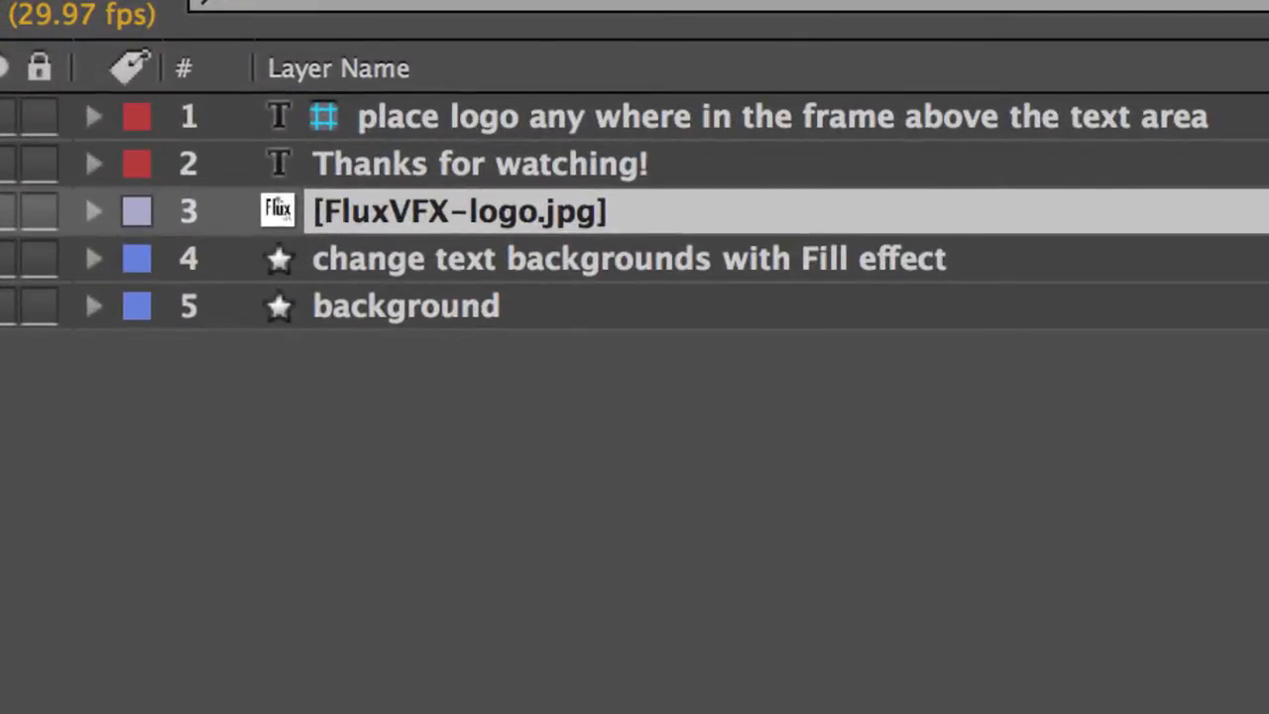
# Scale the FluxVFX-logo.jpg layer to 51% and move it above the tag line, to about 956, 428.
pyautogui.click(93, 211)
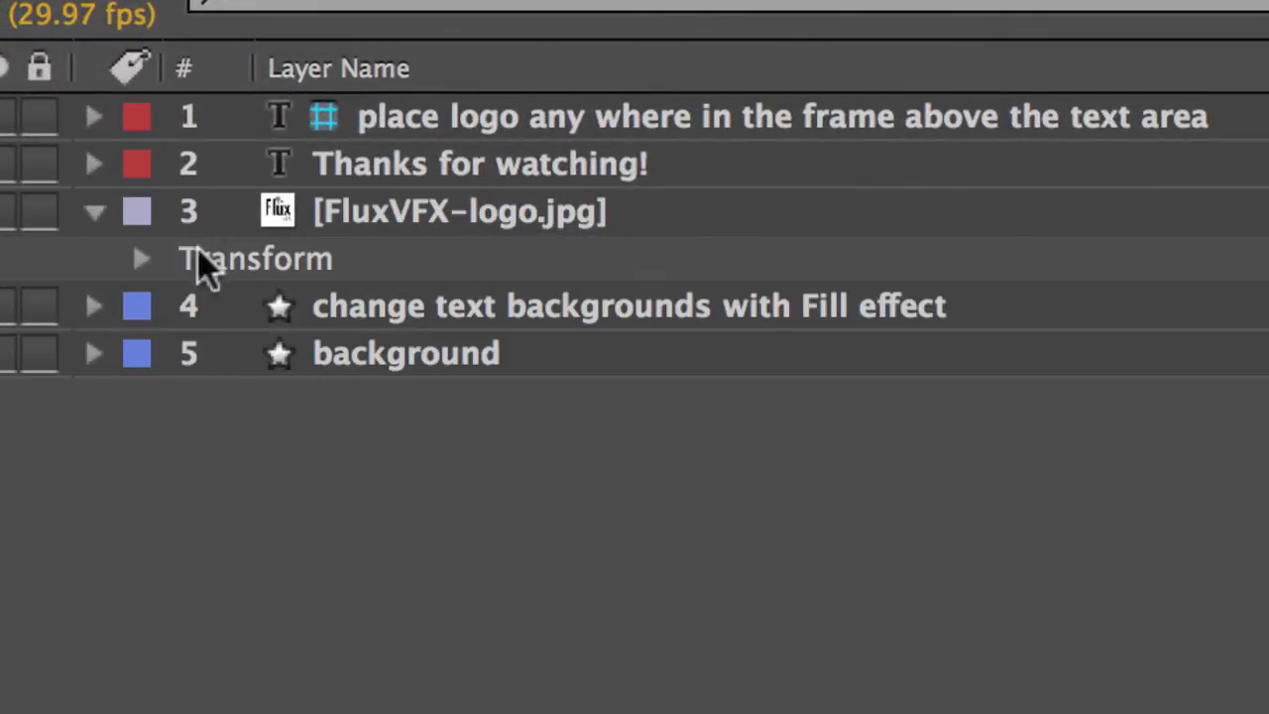
pyautogui.click(141, 257)
pyautogui.click(317, 414)
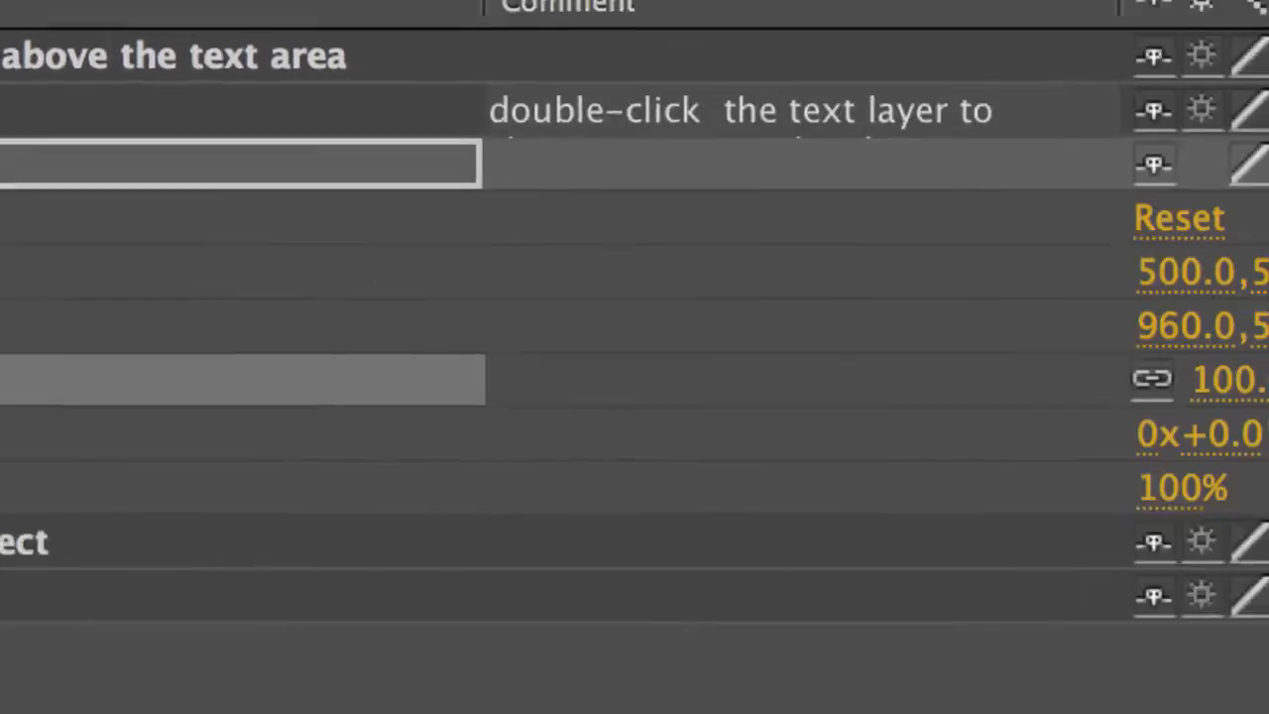
pyautogui.moveTo(754, 363); pyautogui.dragTo(618, 363)
pyautogui.moveTo(639, 234)
pyautogui.mouseDown()
pyautogui.moveTo(635, 216)
pyautogui.moveTo(649, 239)
pyautogui.mouseUp()
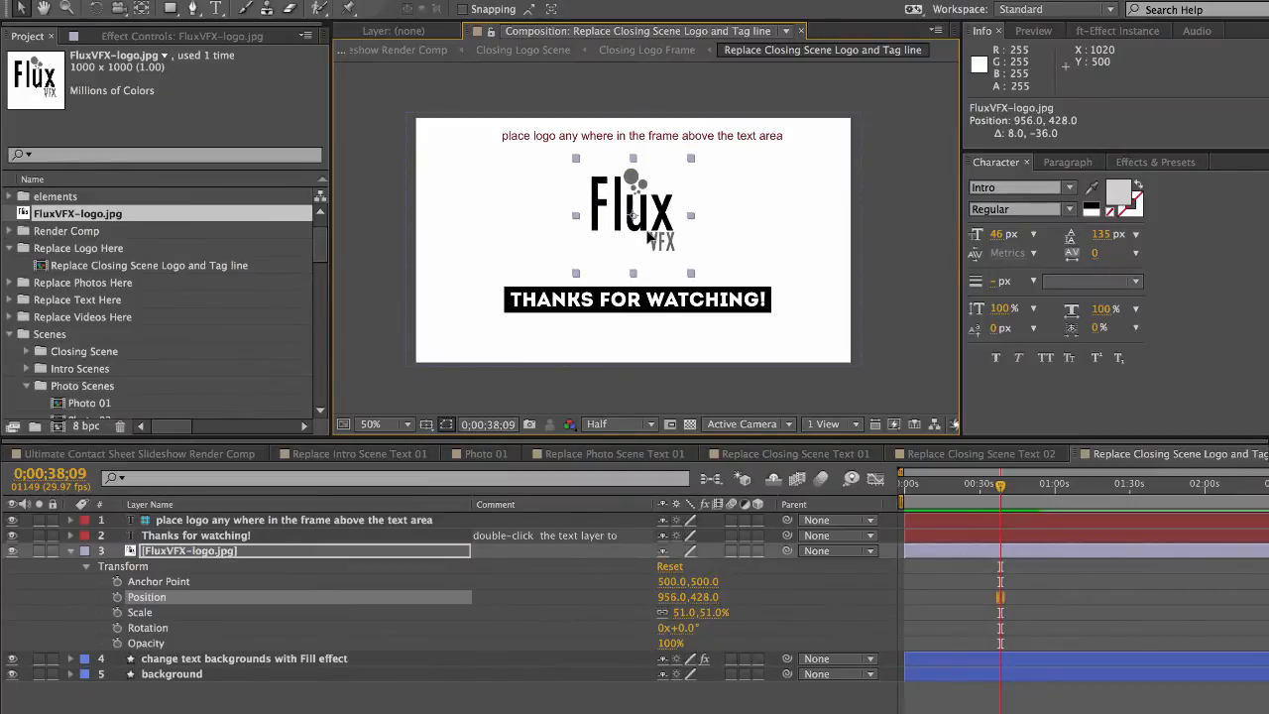